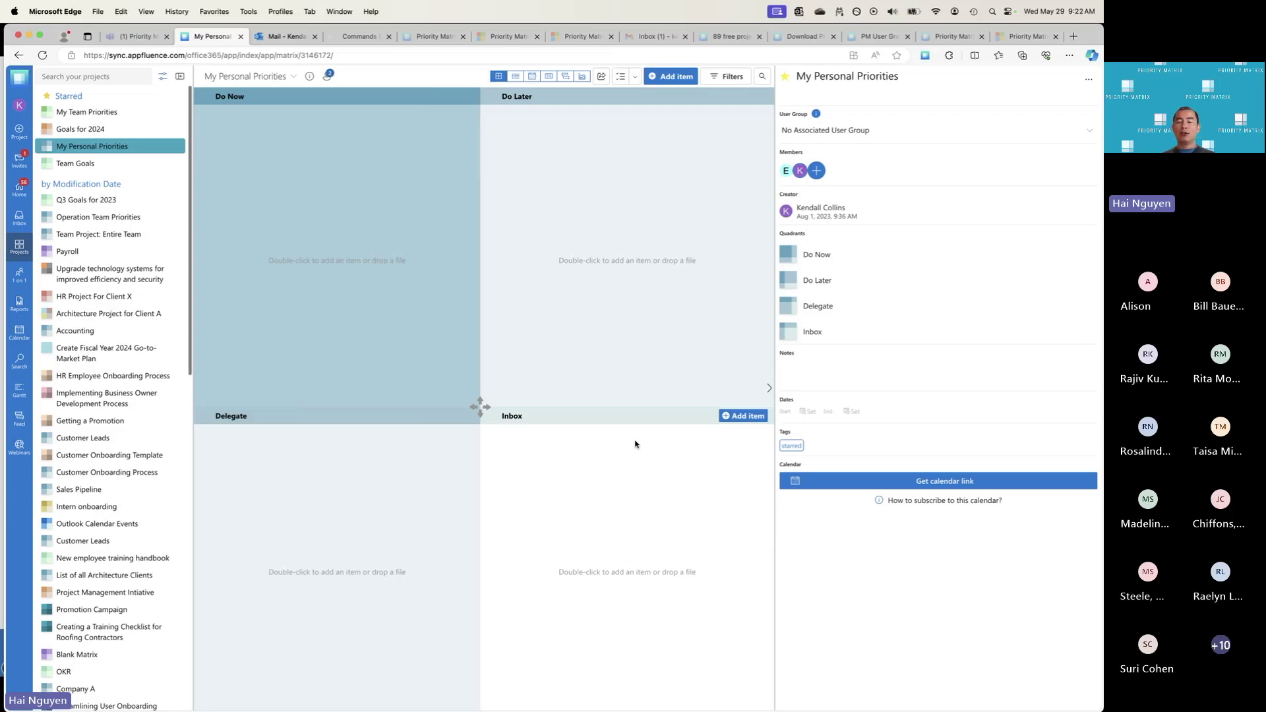
- Add an item titled "Follow up with webinar participants due tomorrow 2pm" to the Inbox quadrant of My Personal Priorities
left_click(755, 416)
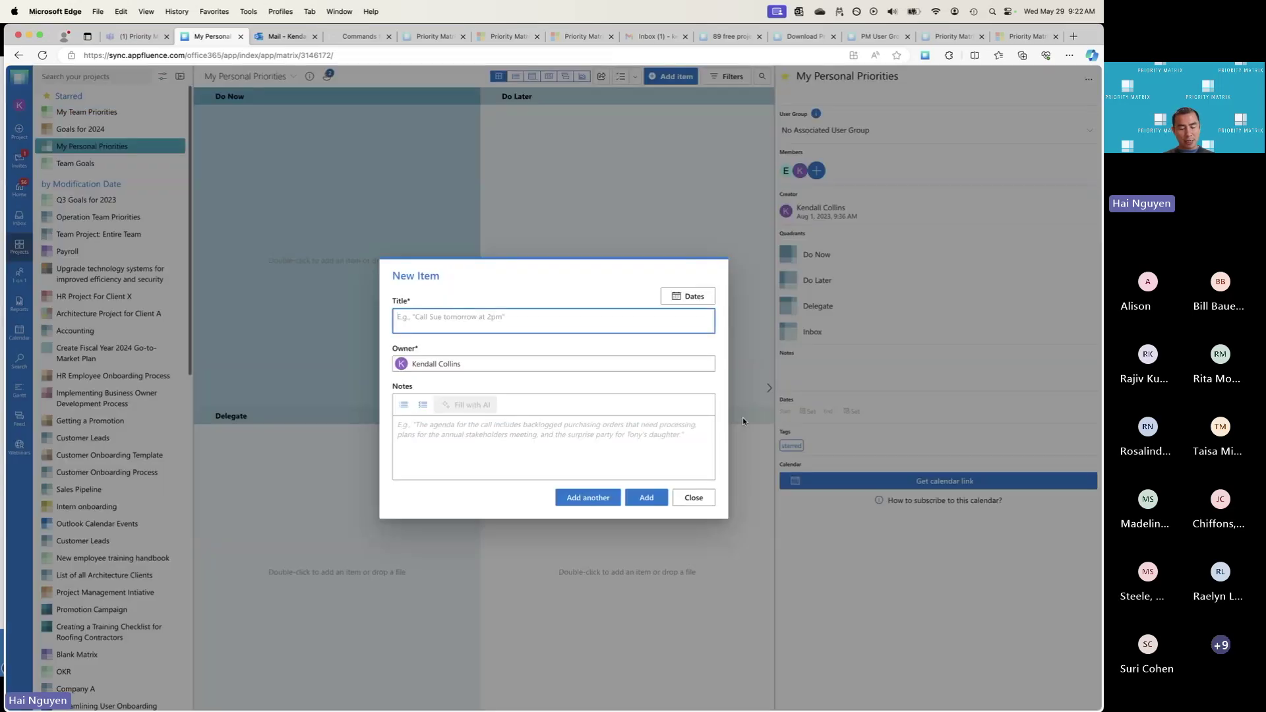
type("Follow up with w")
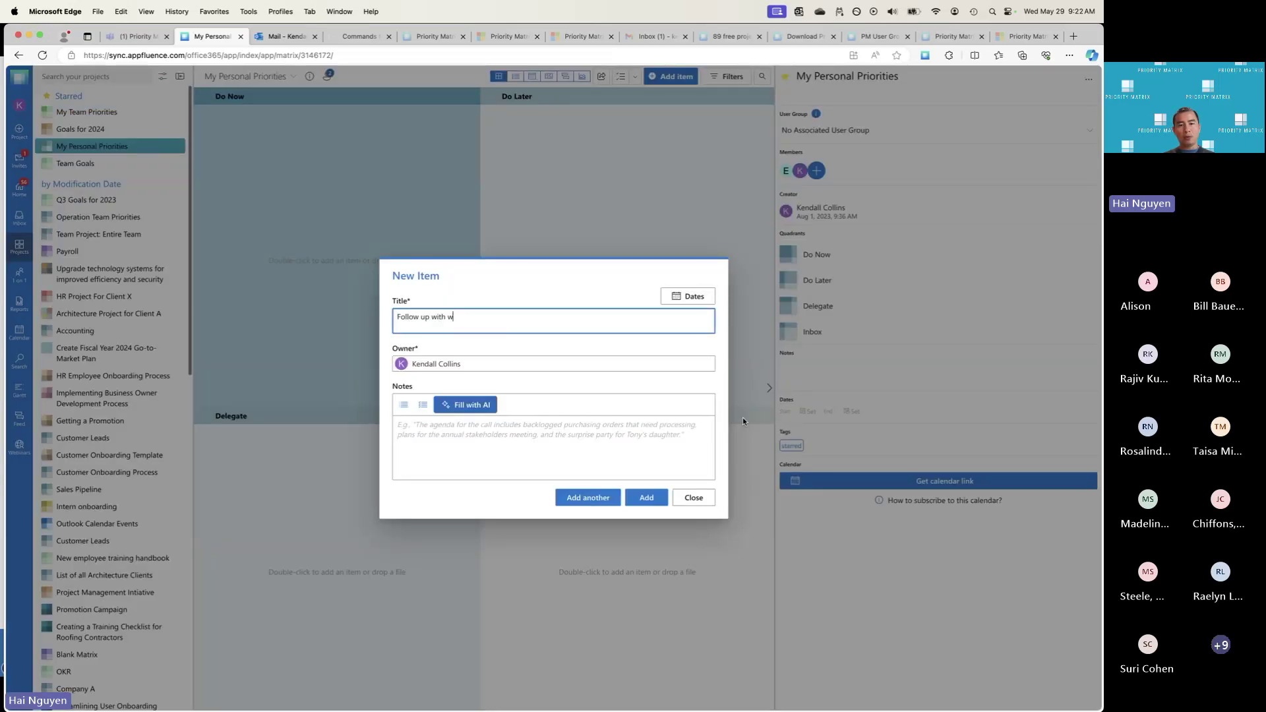
type("ebinar participants")
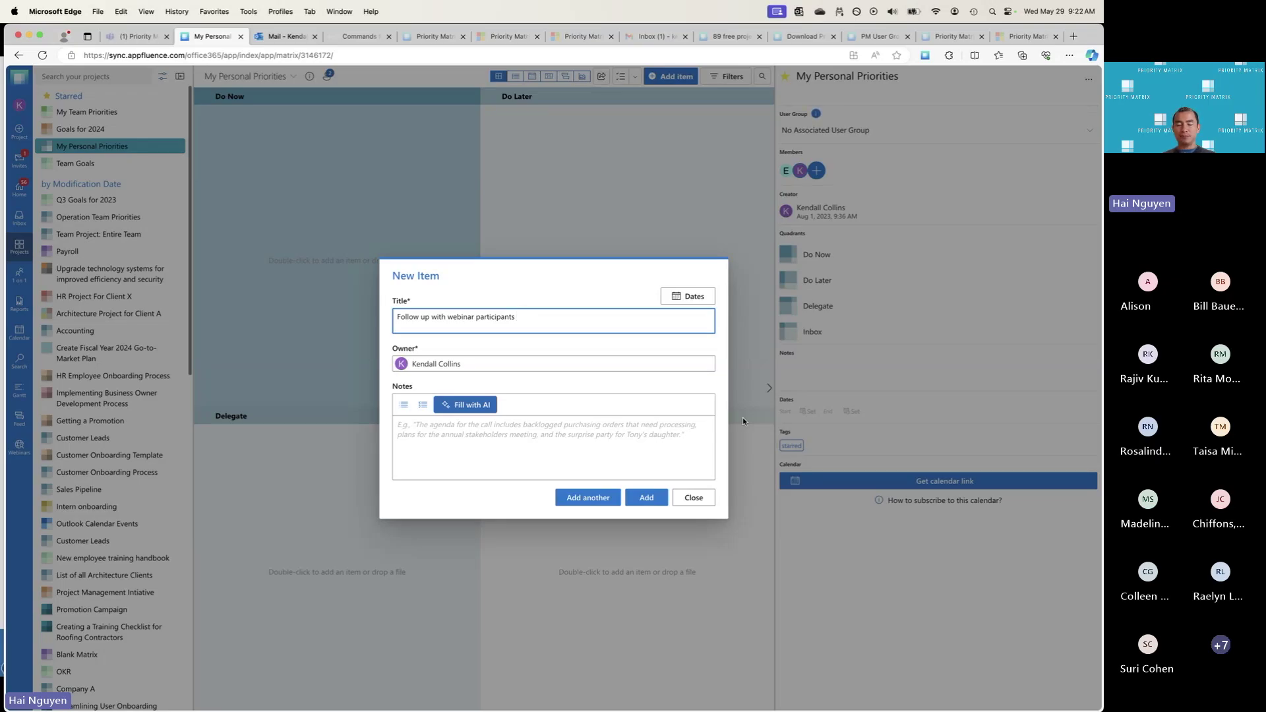
type("due tomorrow 2pm")
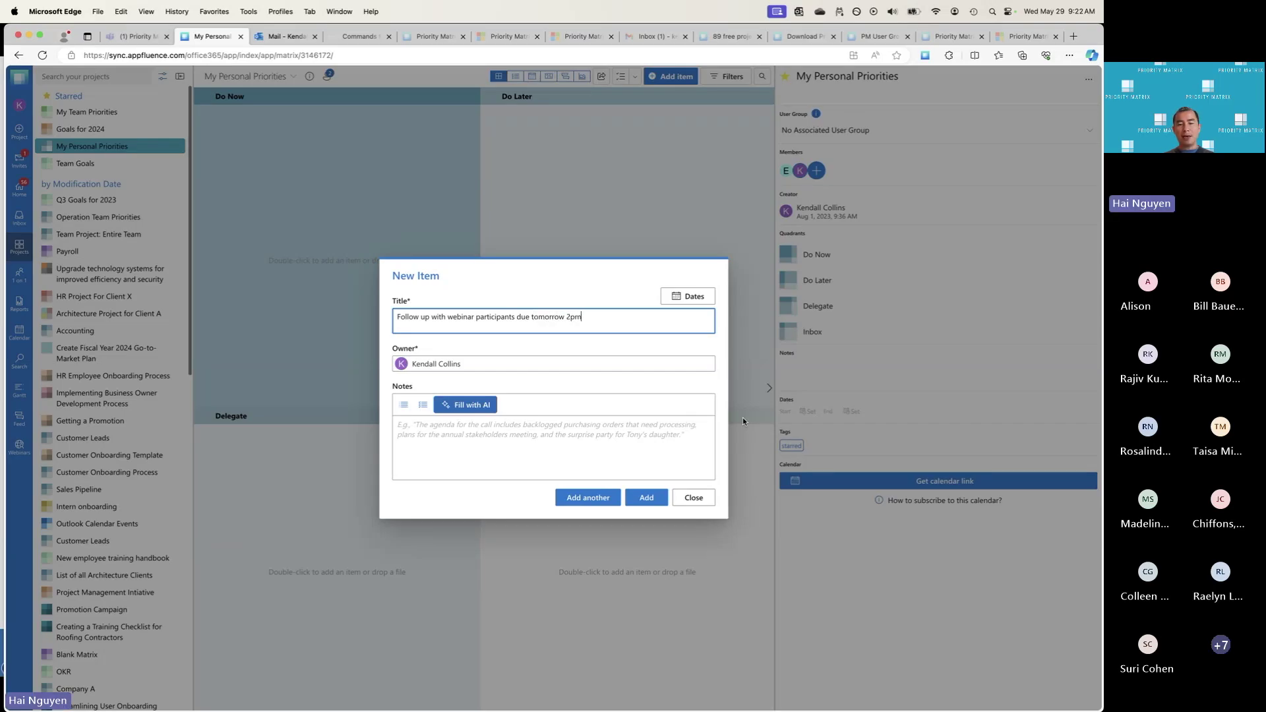
left_click(648, 499)
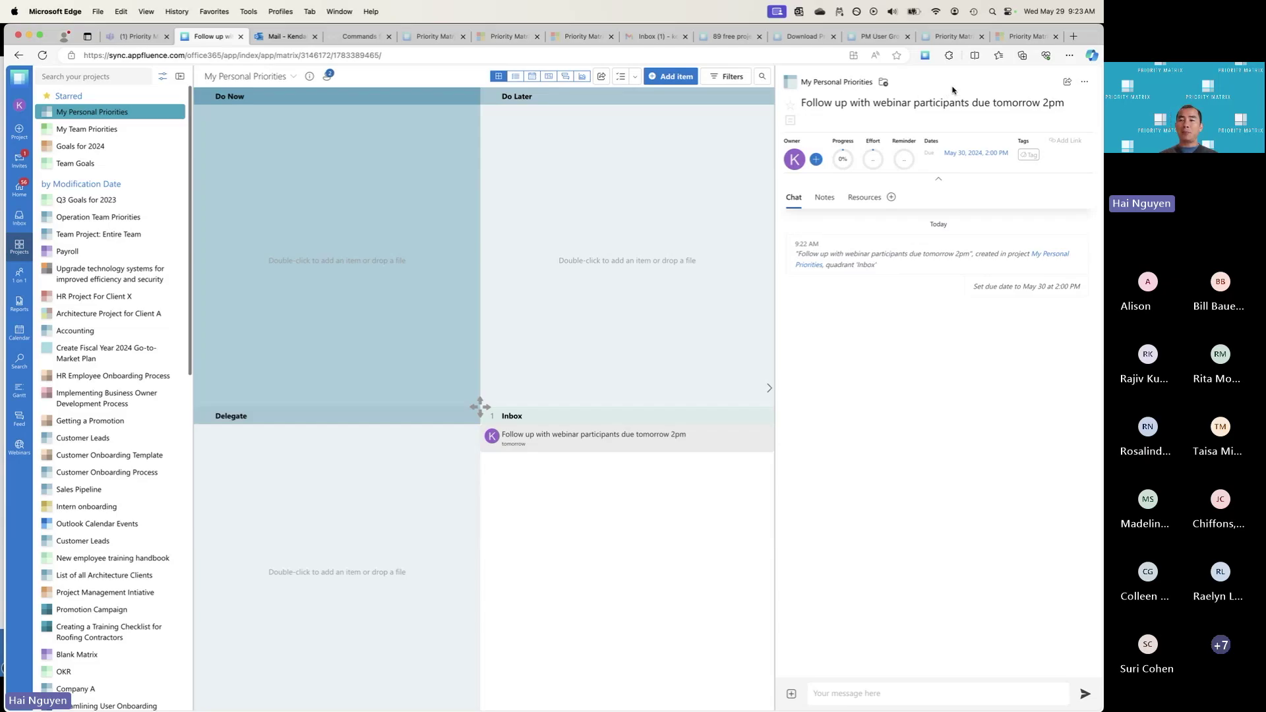
- Star the webinar follow-up item and look through the available item icons without choosing one
left_click(791, 107)
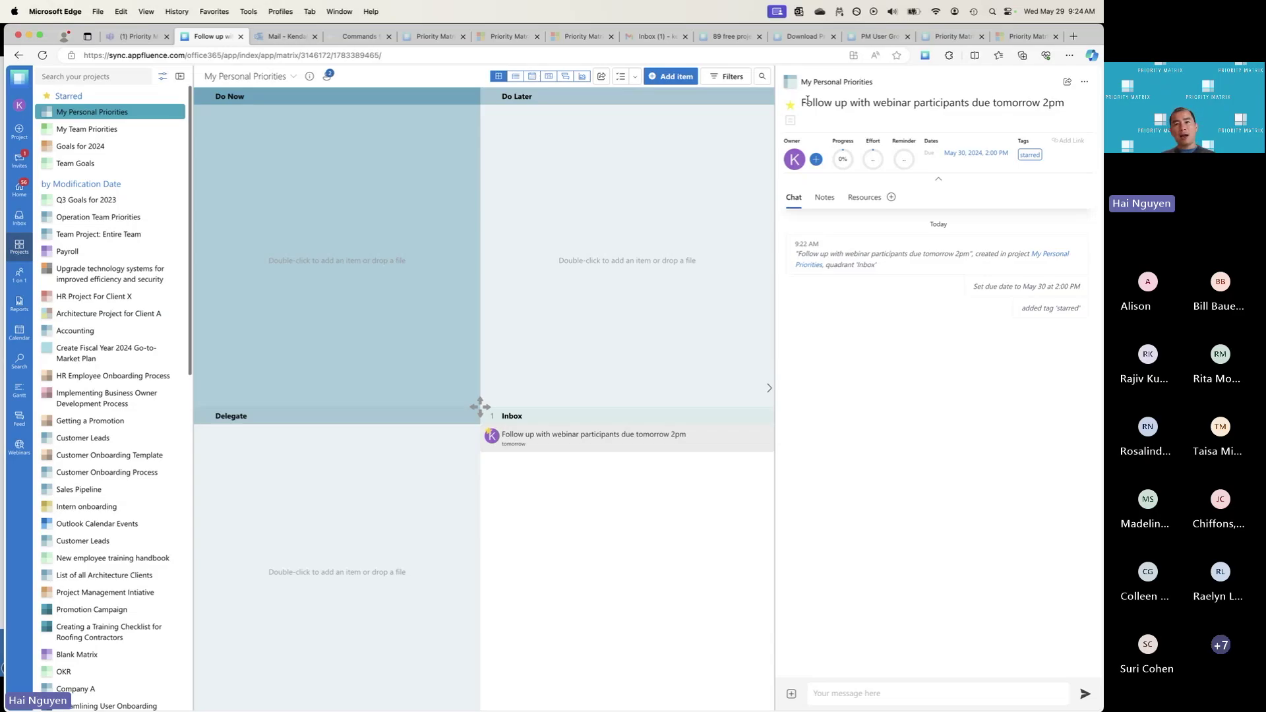
left_click(790, 121)
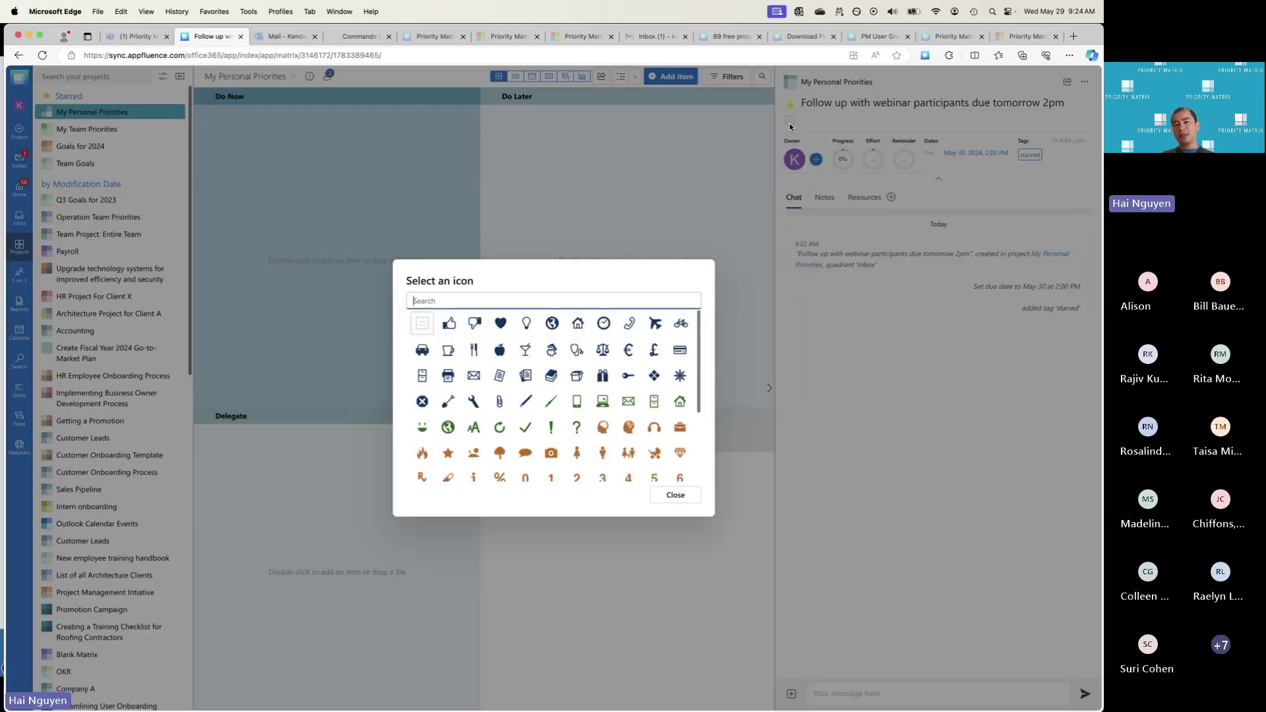
scroll(655, 392, "down", 3)
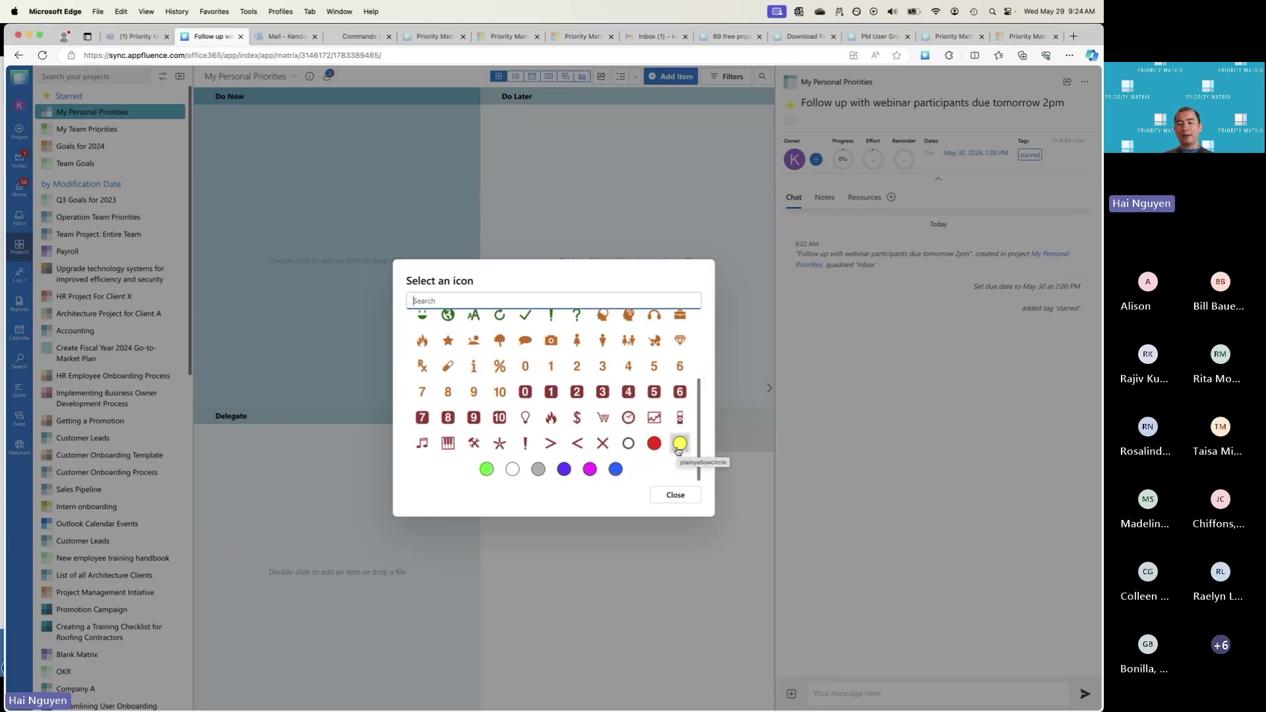
left_click(676, 496)
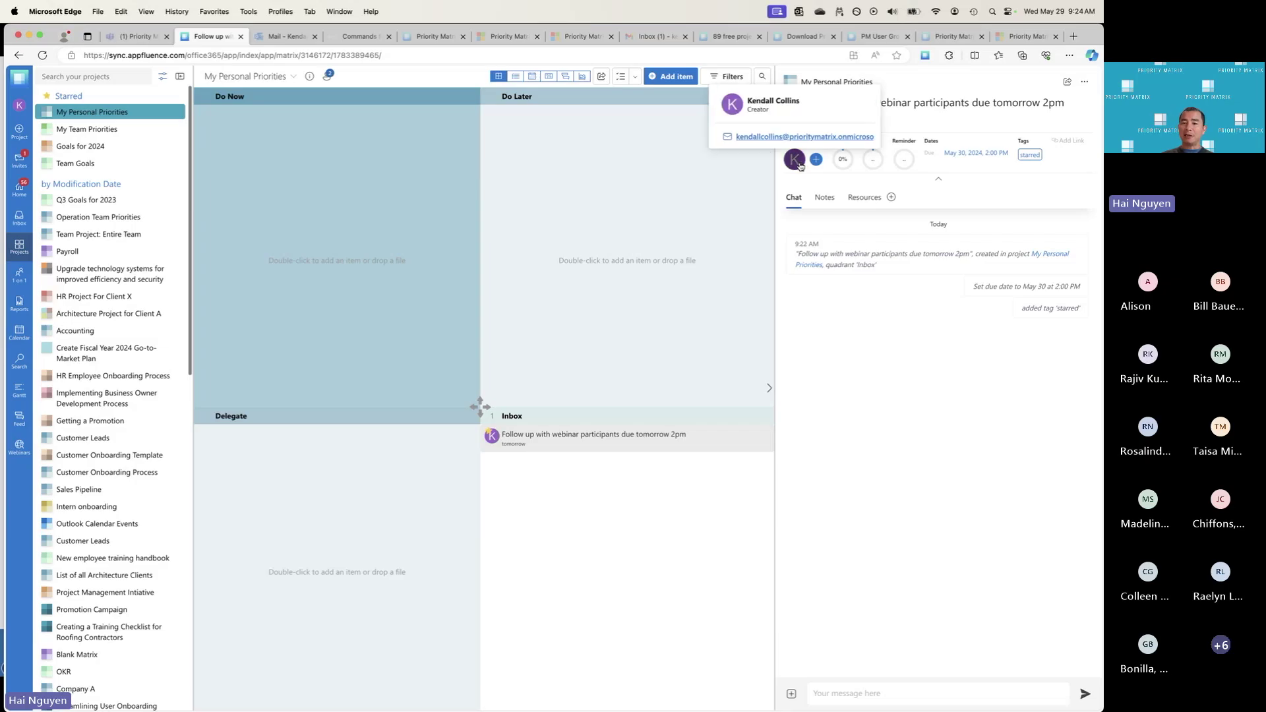
- Hand off ownership of the webinar follow-up item to the other project member
left_click(800, 166)
left_click(964, 216)
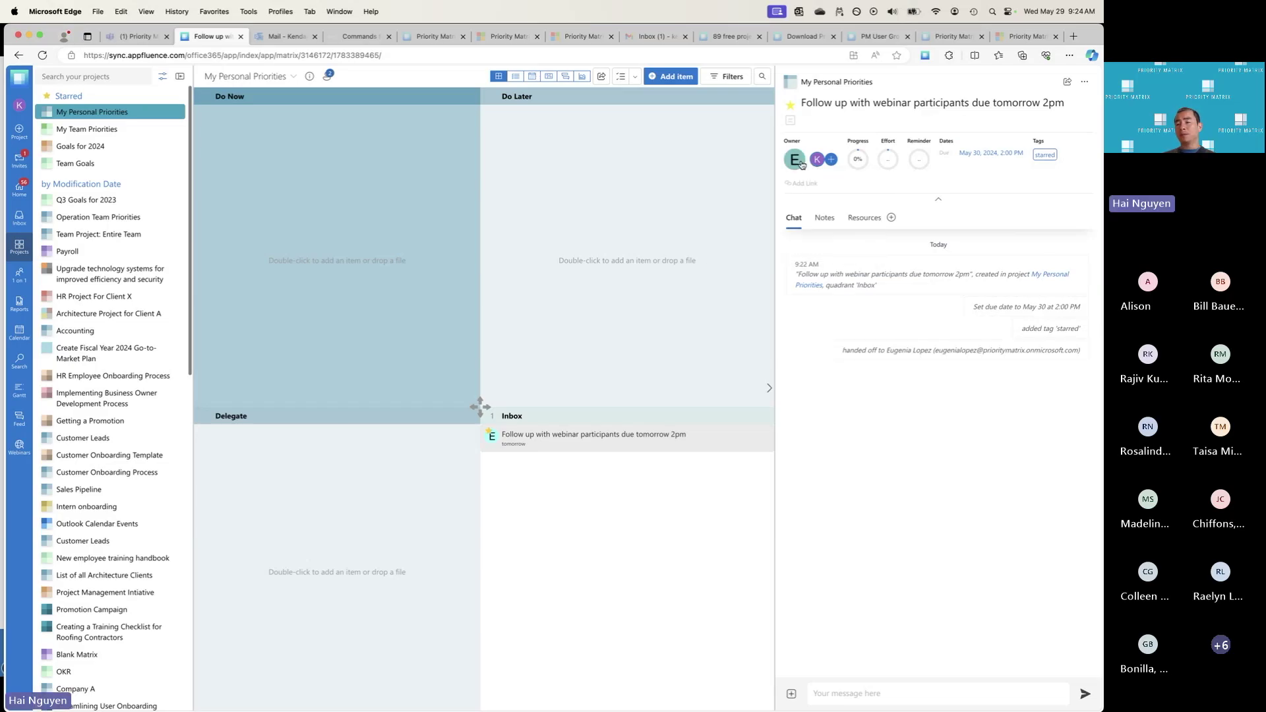
mouse_move(801, 164)
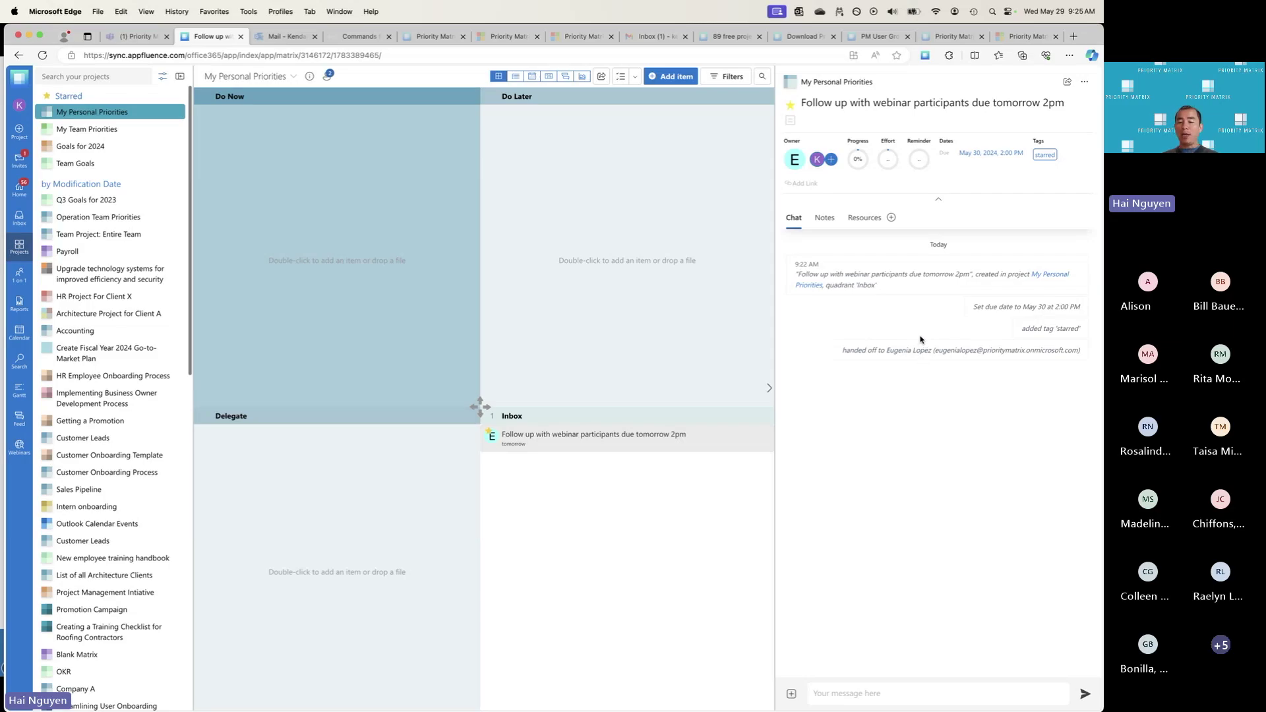
- Set a reminder on the webinar follow-up item by sending "remind me daily" in its chat
left_click(847, 687)
type("remind me daily")
key("Return")
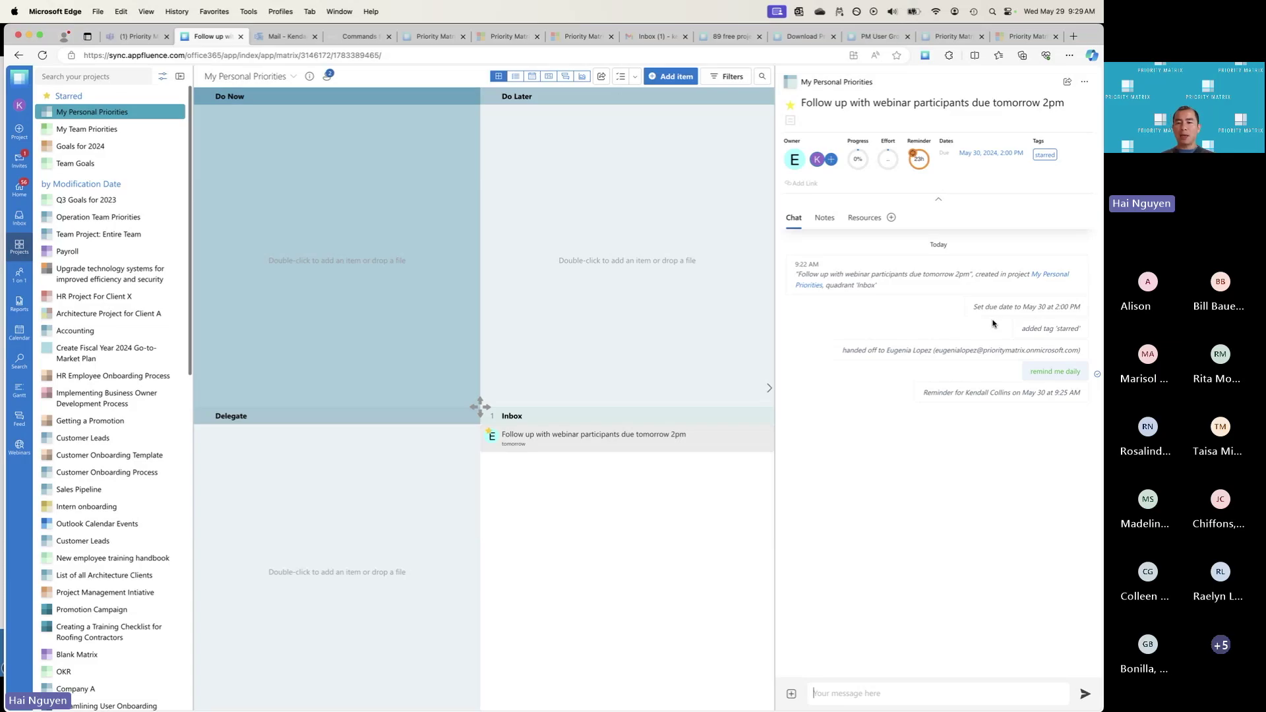
- Check the follow-up item's Notes and Resources, and move the item from Inbox to the Do Now quadrant
left_click(824, 219)
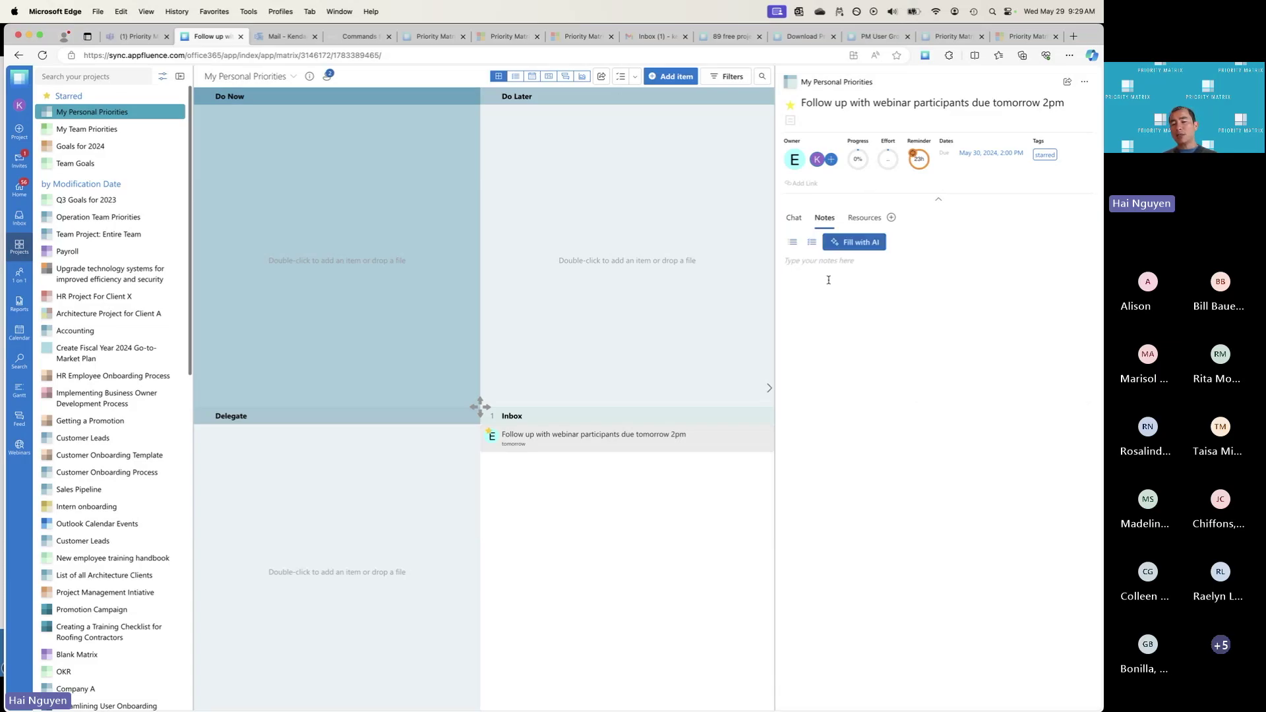
left_click(850, 269)
left_click(861, 220)
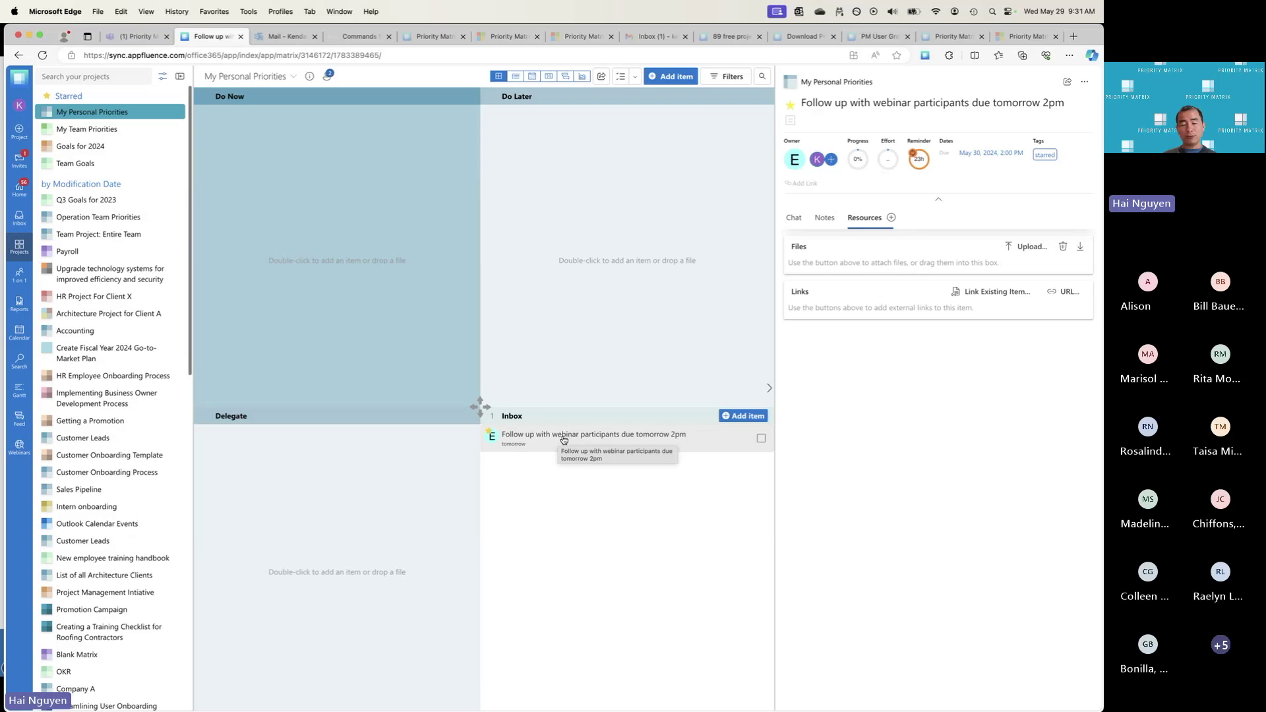
left_click_drag(560, 440, 305, 178)
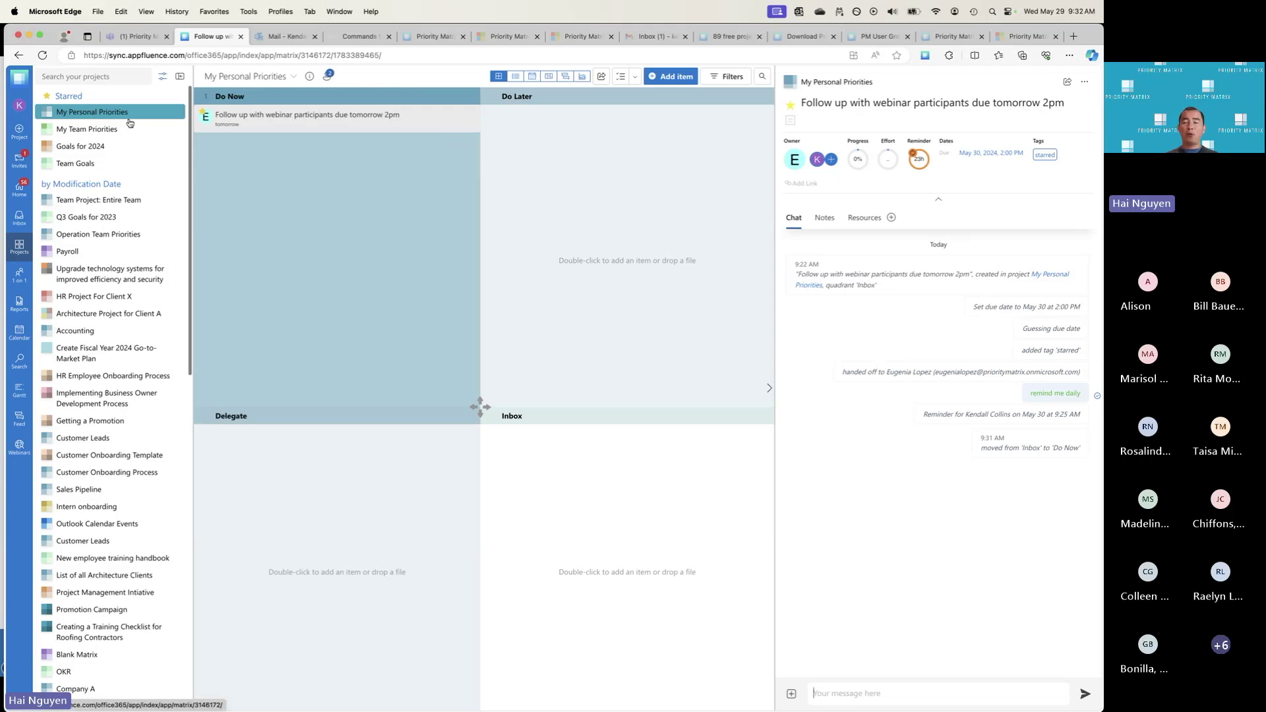
left_click(102, 148)
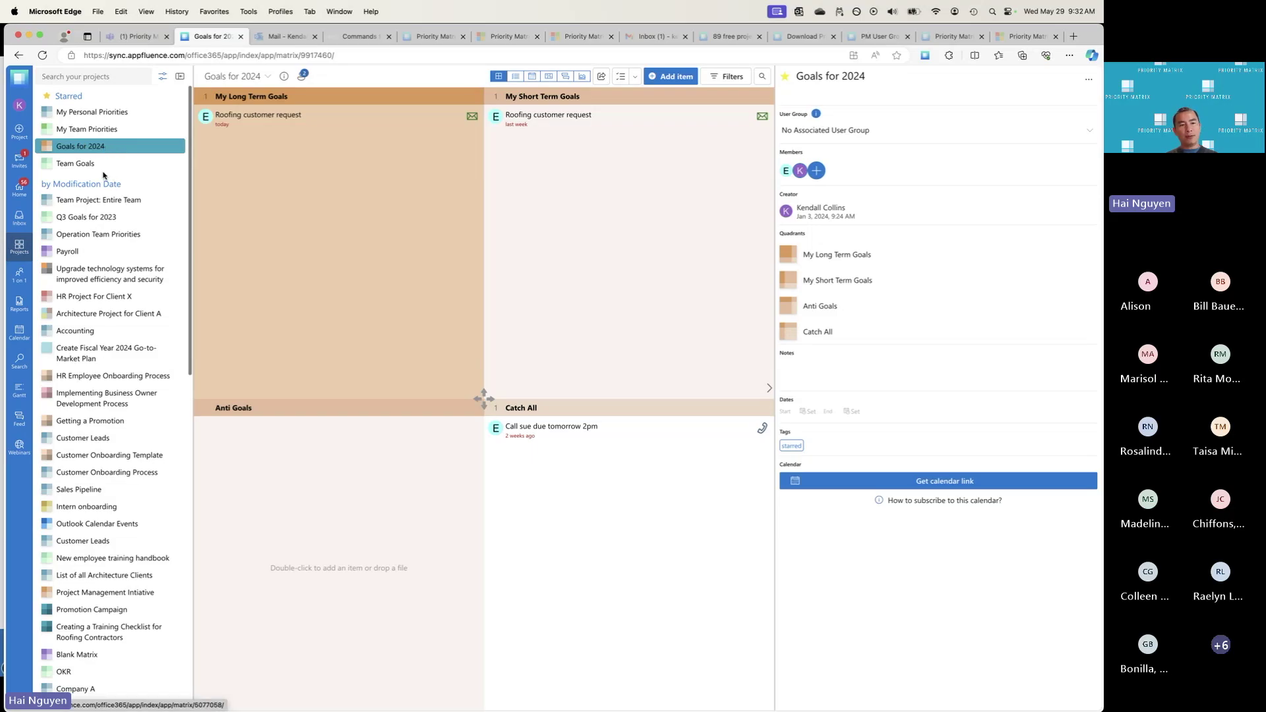
left_click(21, 244)
left_click(93, 372)
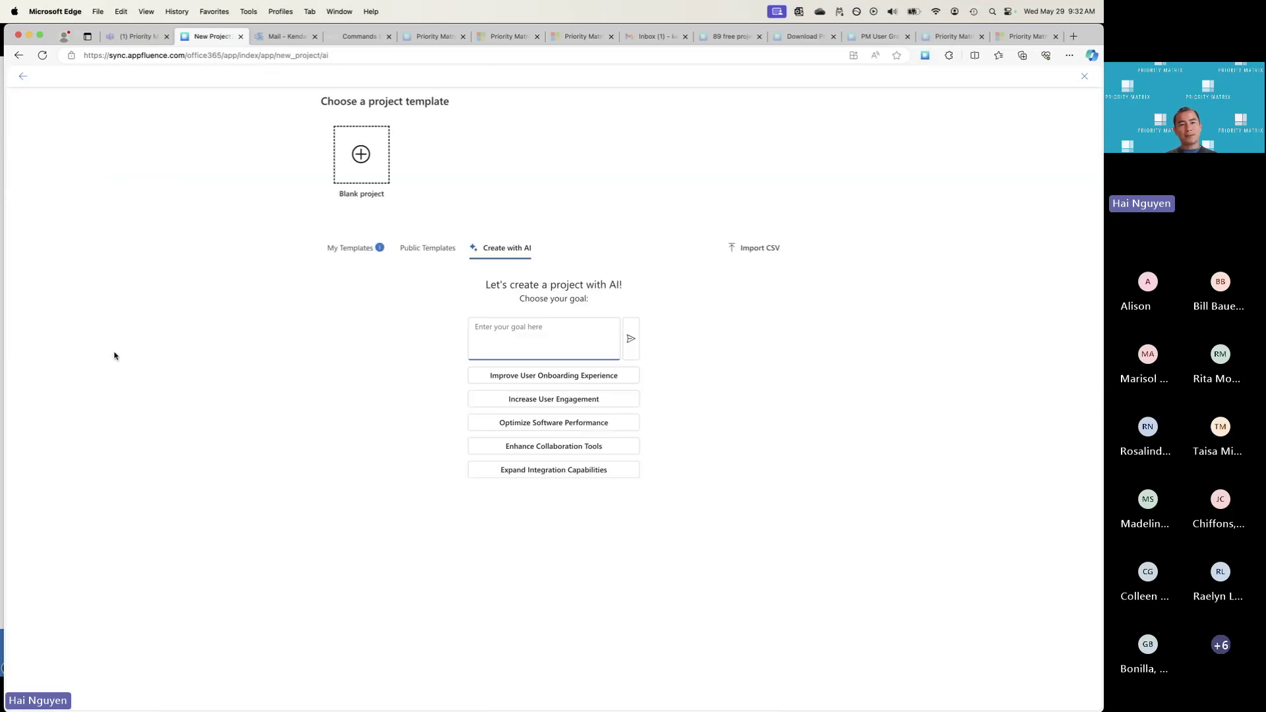
left_click(377, 173)
left_click(462, 138)
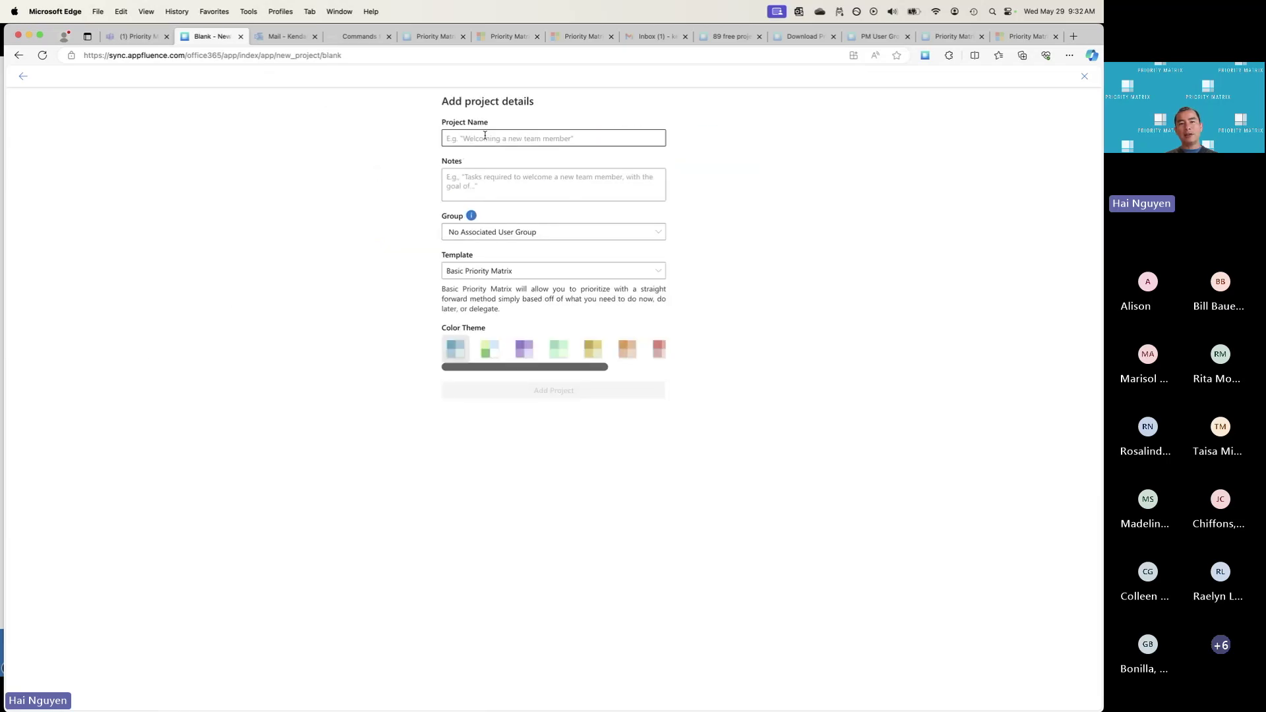
left_click(378, 147)
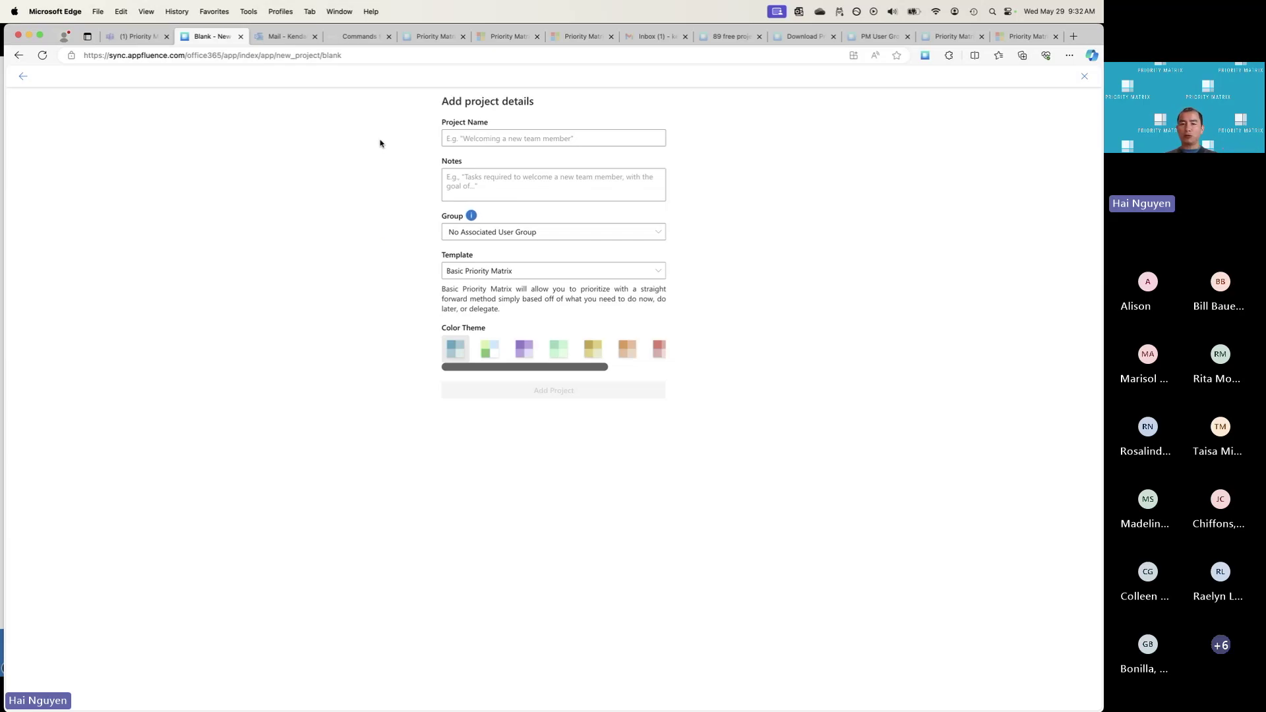
left_click(484, 142)
left_click(1081, 77)
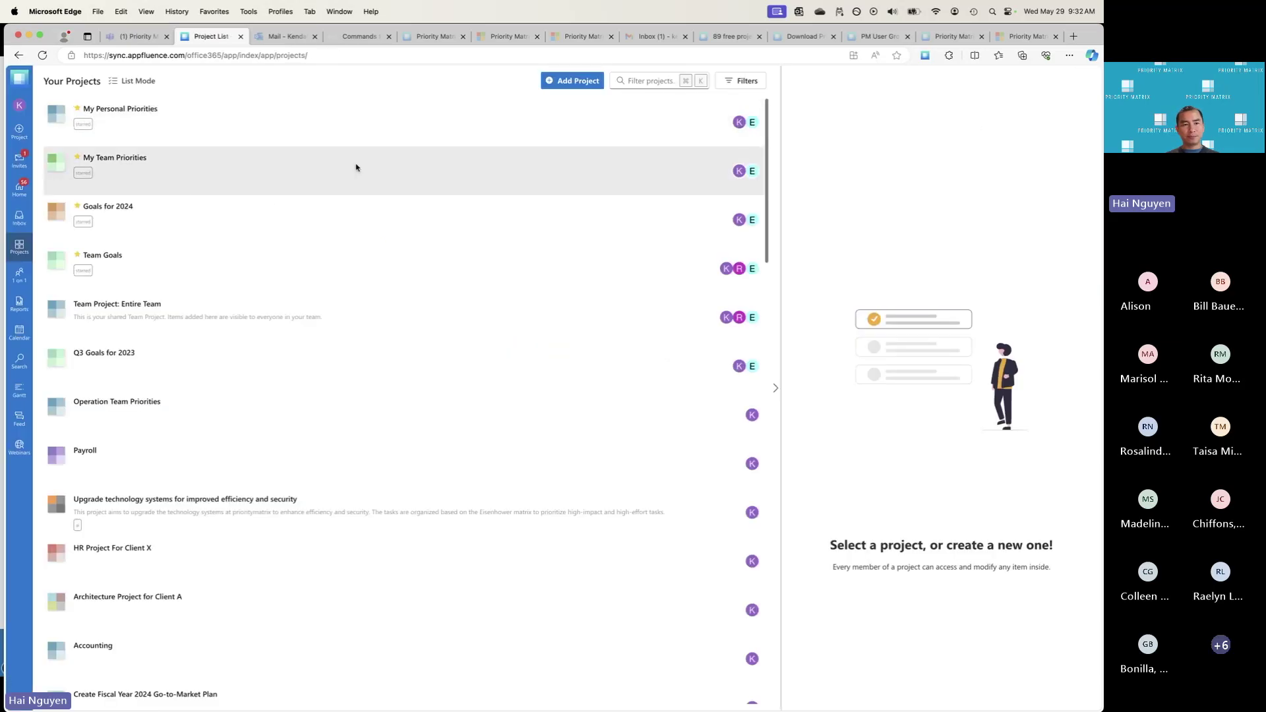
- Open the Goals for 2024 project and open the name of its My Long Term Goals quadrant for editing
left_click(141, 206)
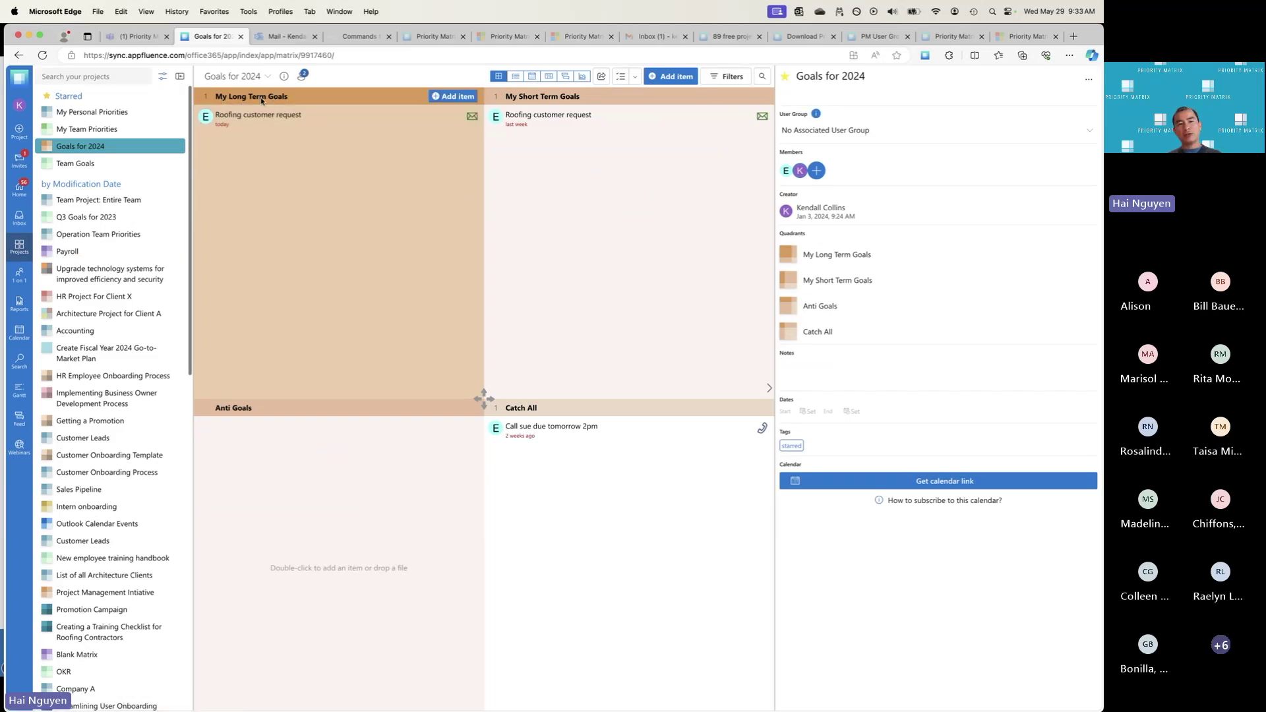
left_click(871, 254)
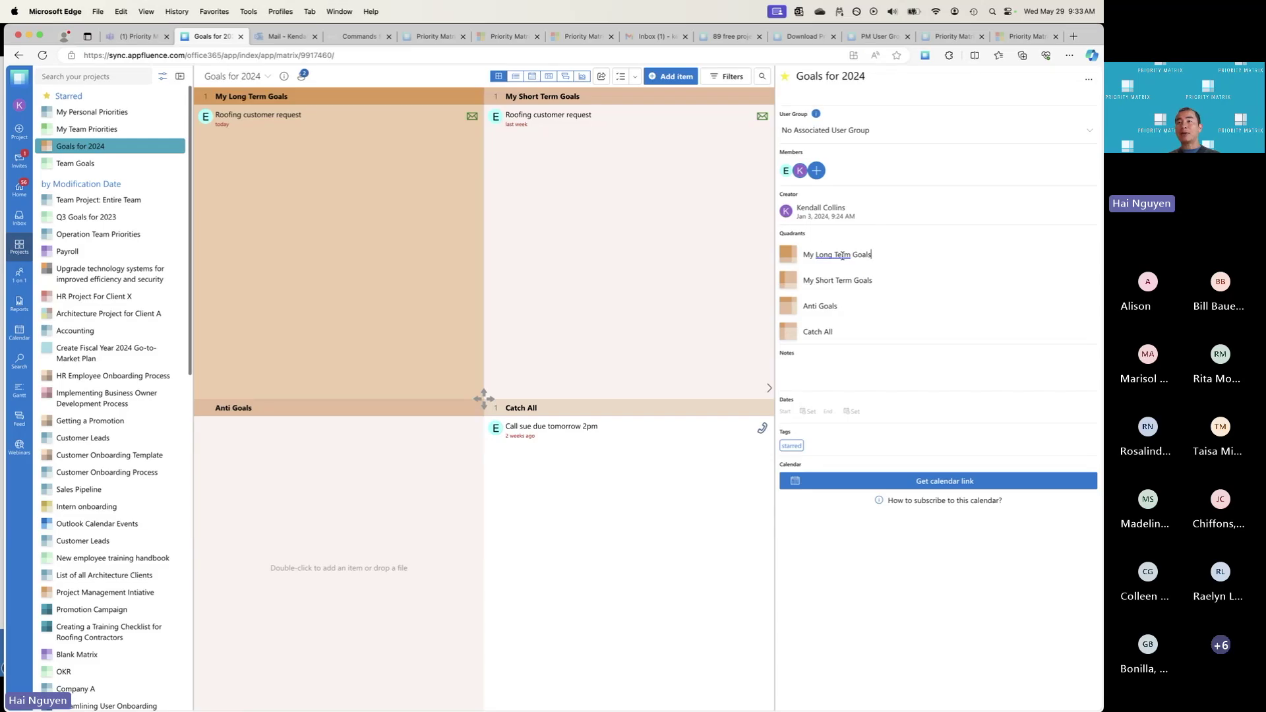
left_click(891, 257)
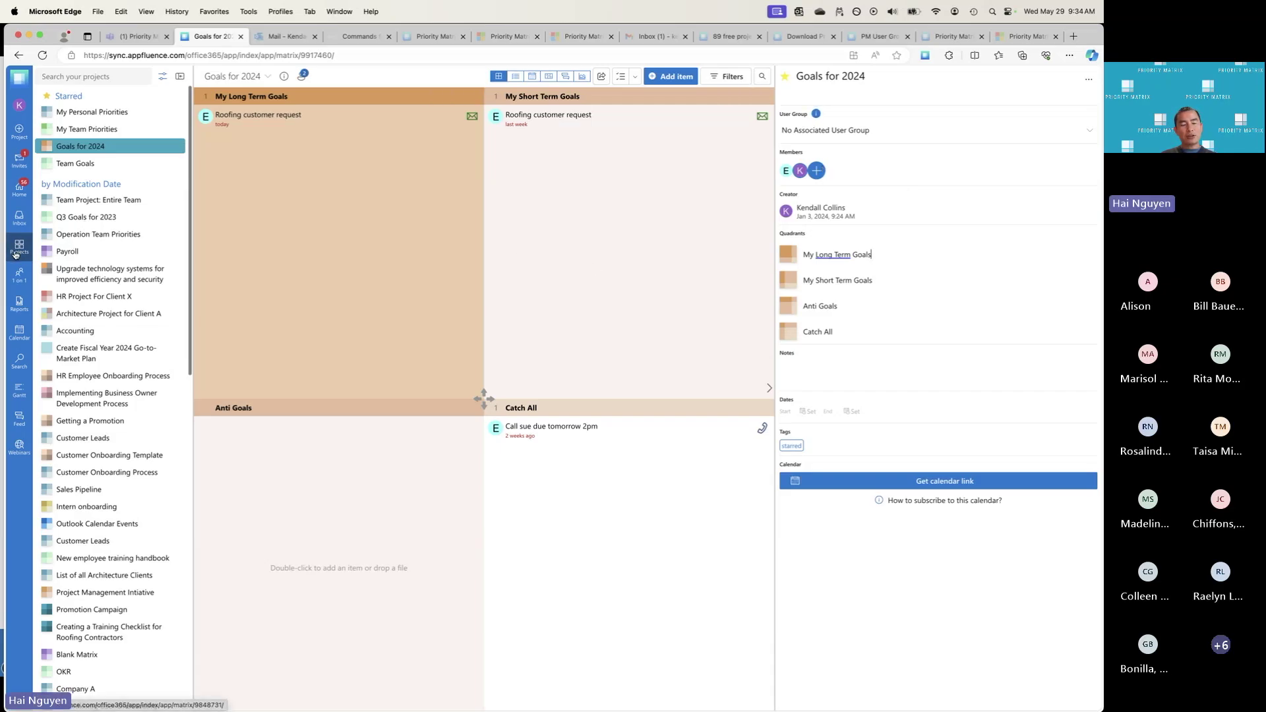
- Examine the new-project options: the public templates, the custom templates and the AI project creator
mouse_move(19, 252)
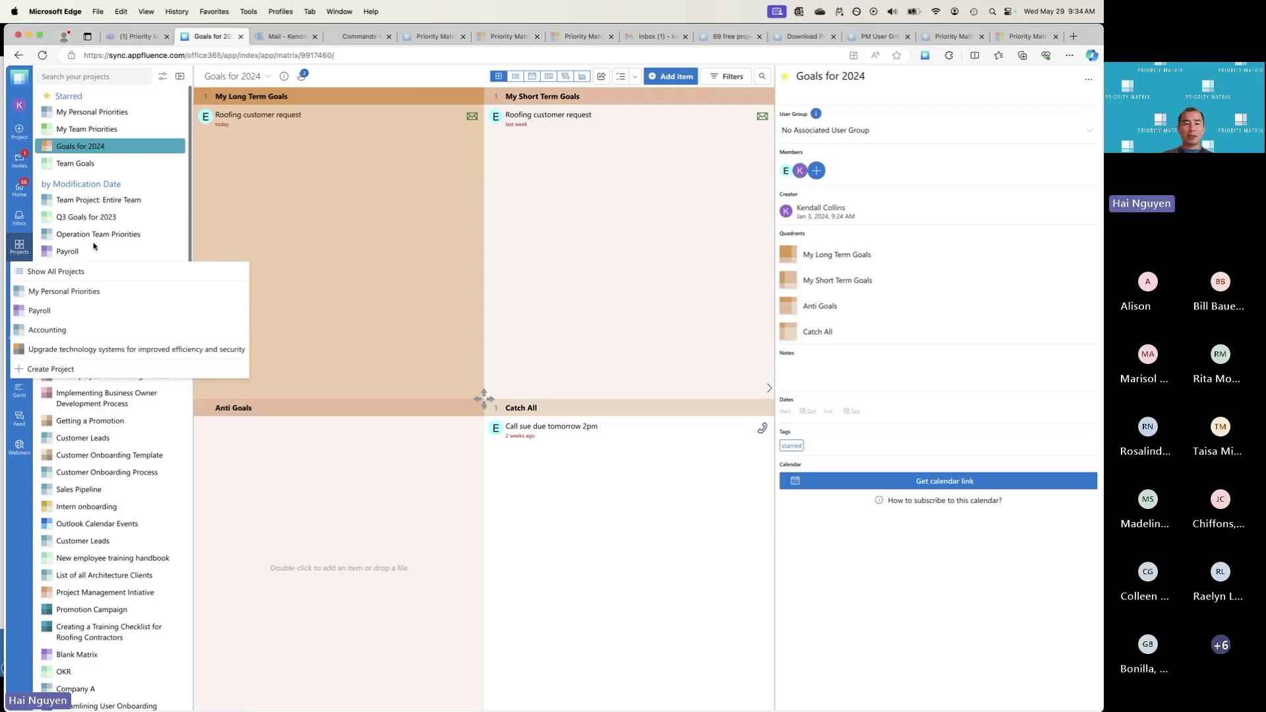
left_click(50, 368)
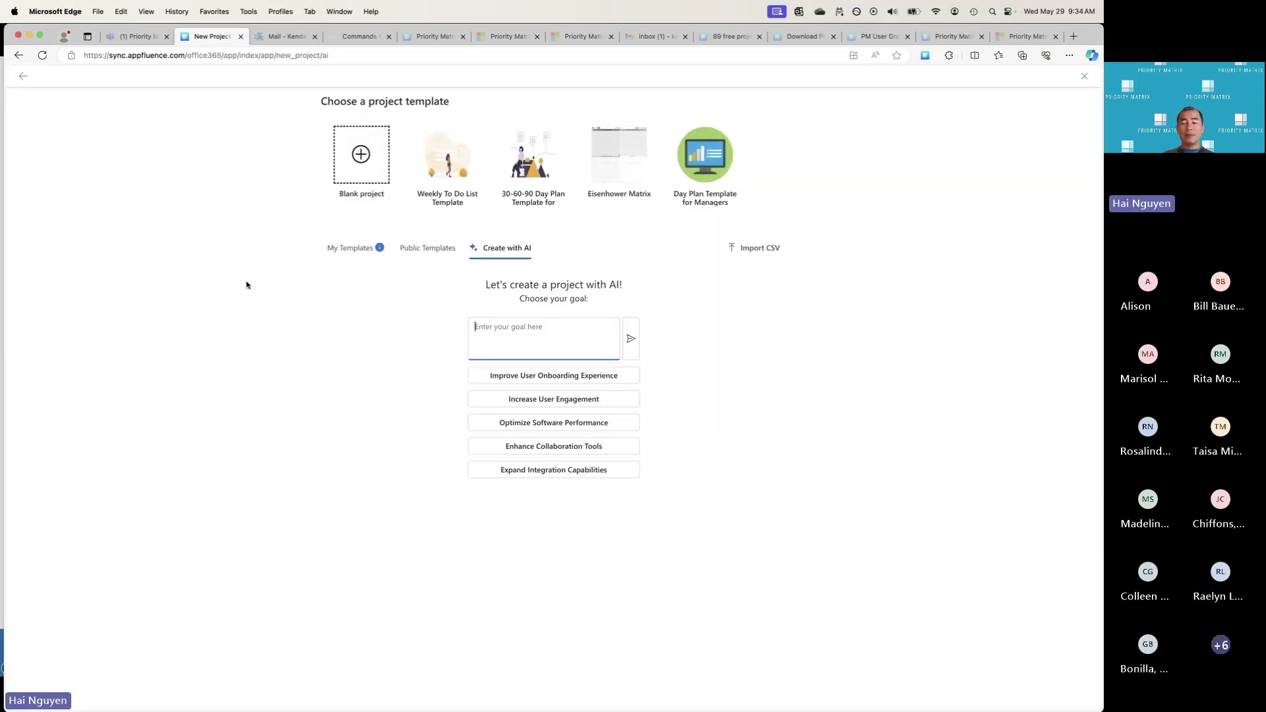
left_click(421, 258)
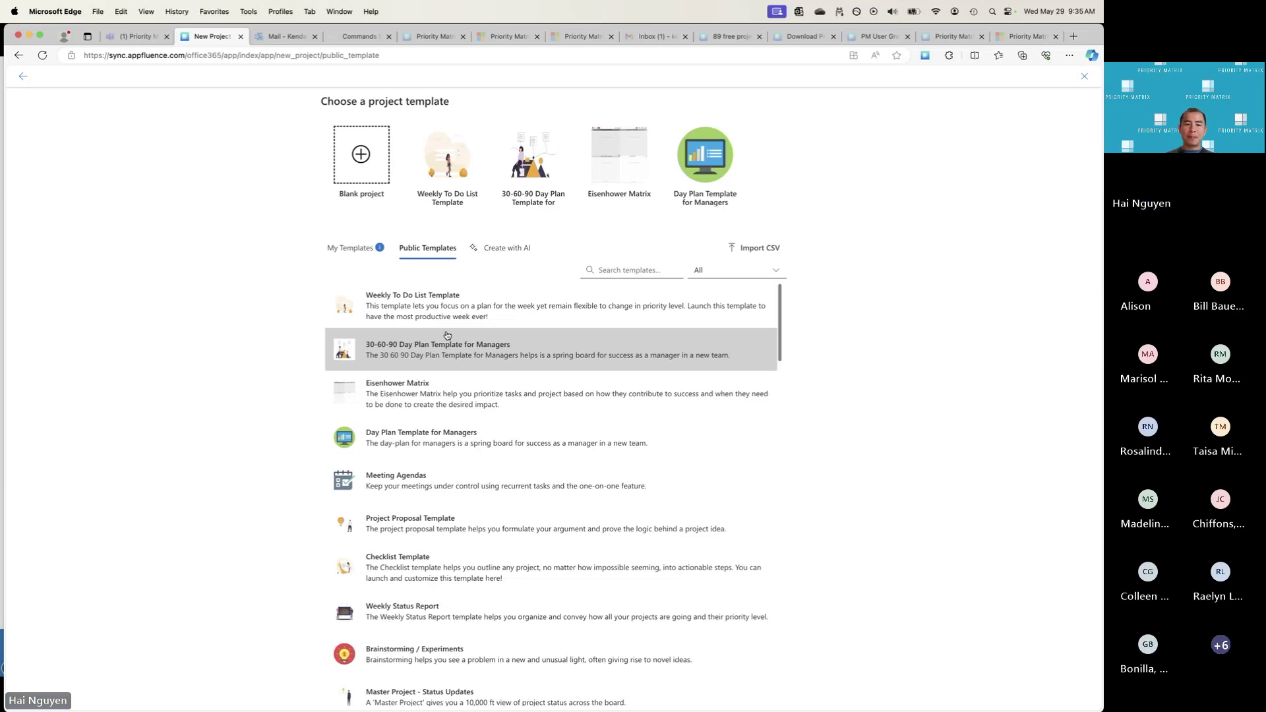
left_click(364, 257)
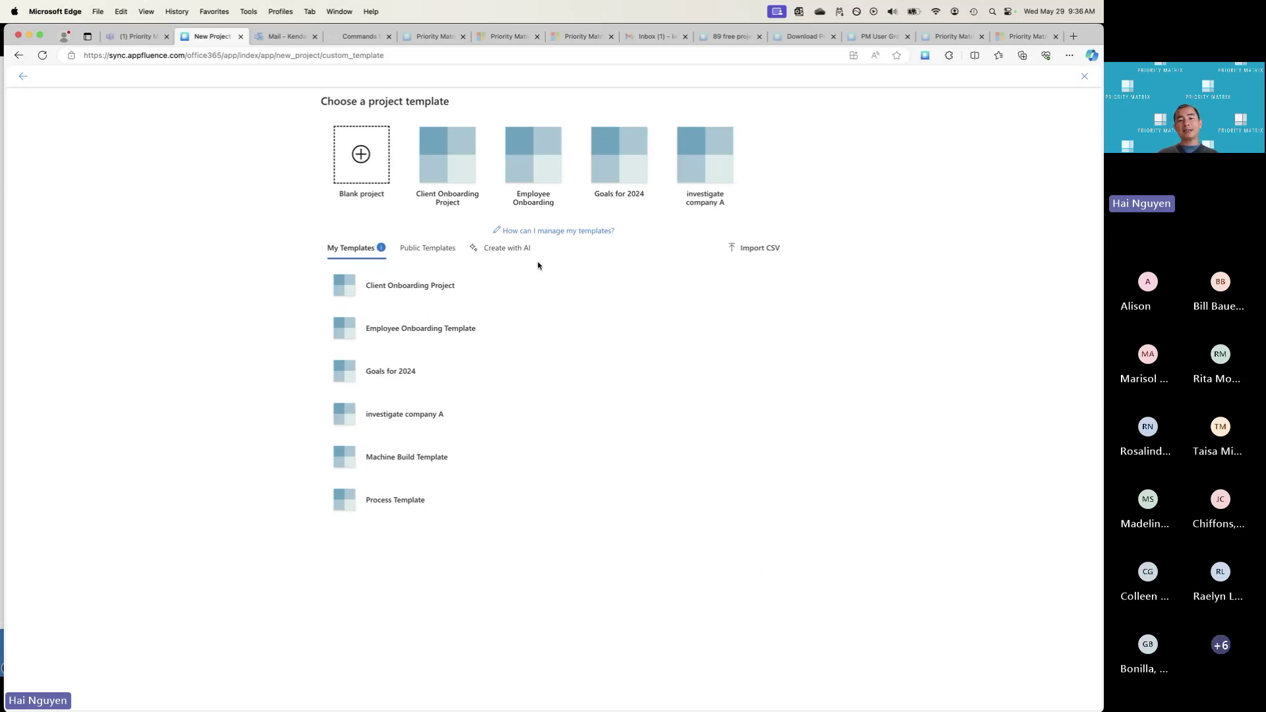
left_click(517, 251)
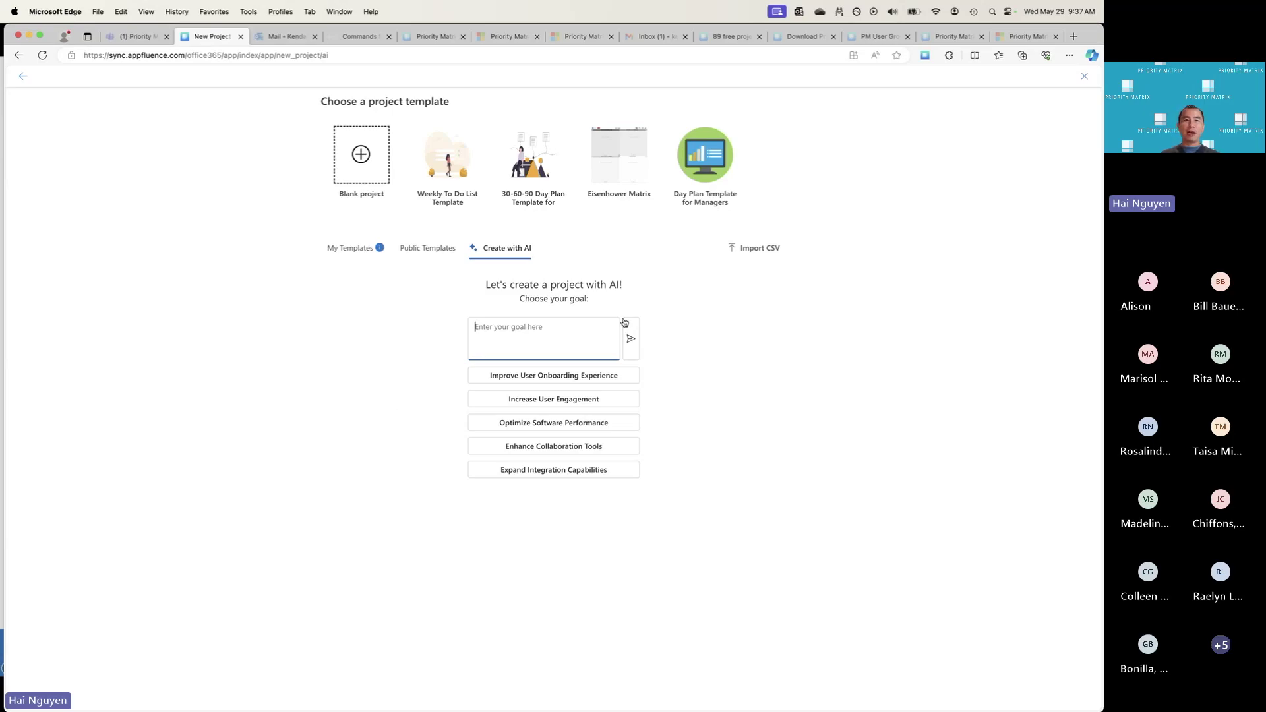
left_click(20, 79)
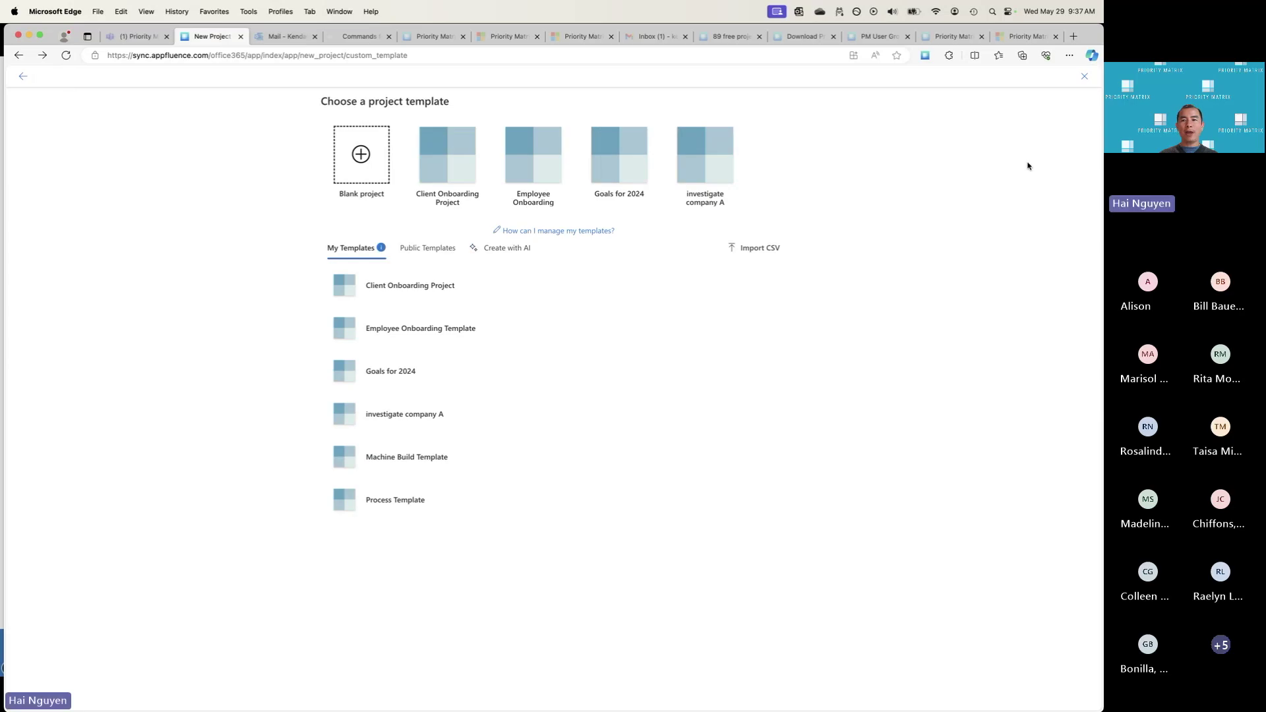
left_click(1084, 75)
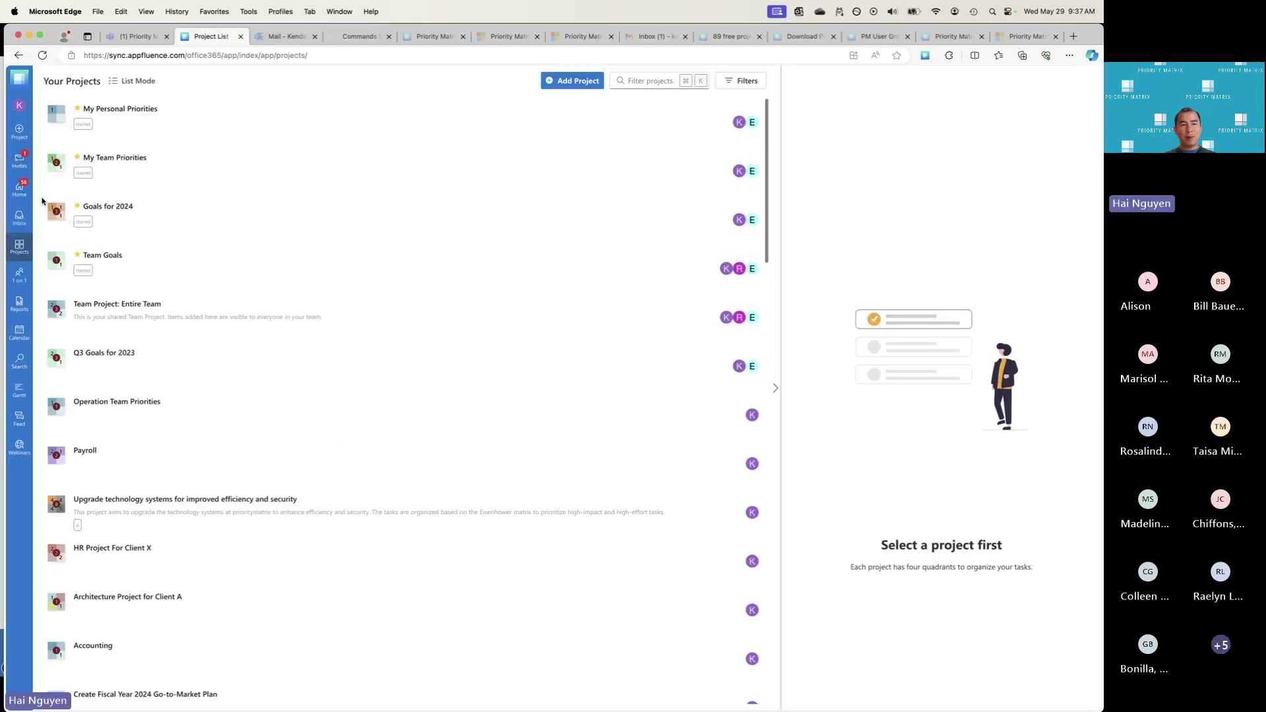
- Examine the "Upgrade technology systems for improved efficiency and security" project in list, calendar and Gantt views
left_click(122, 110)
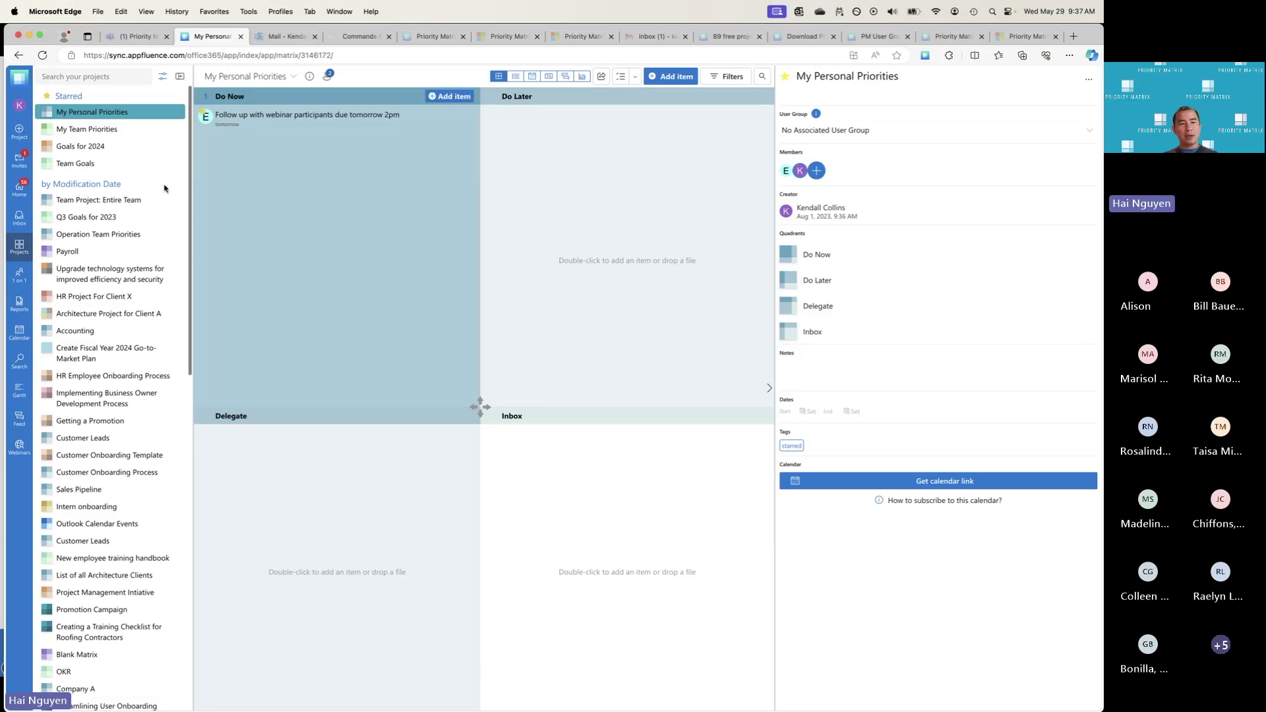
left_click(130, 269)
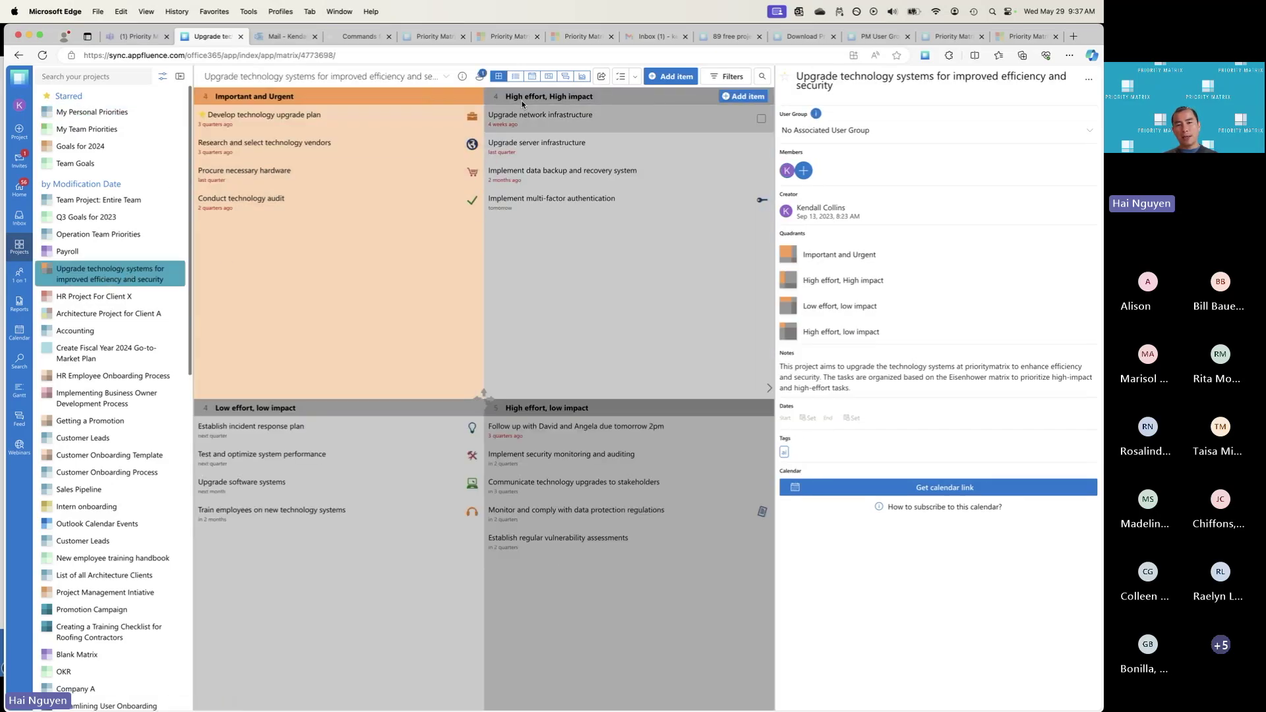
left_click(515, 77)
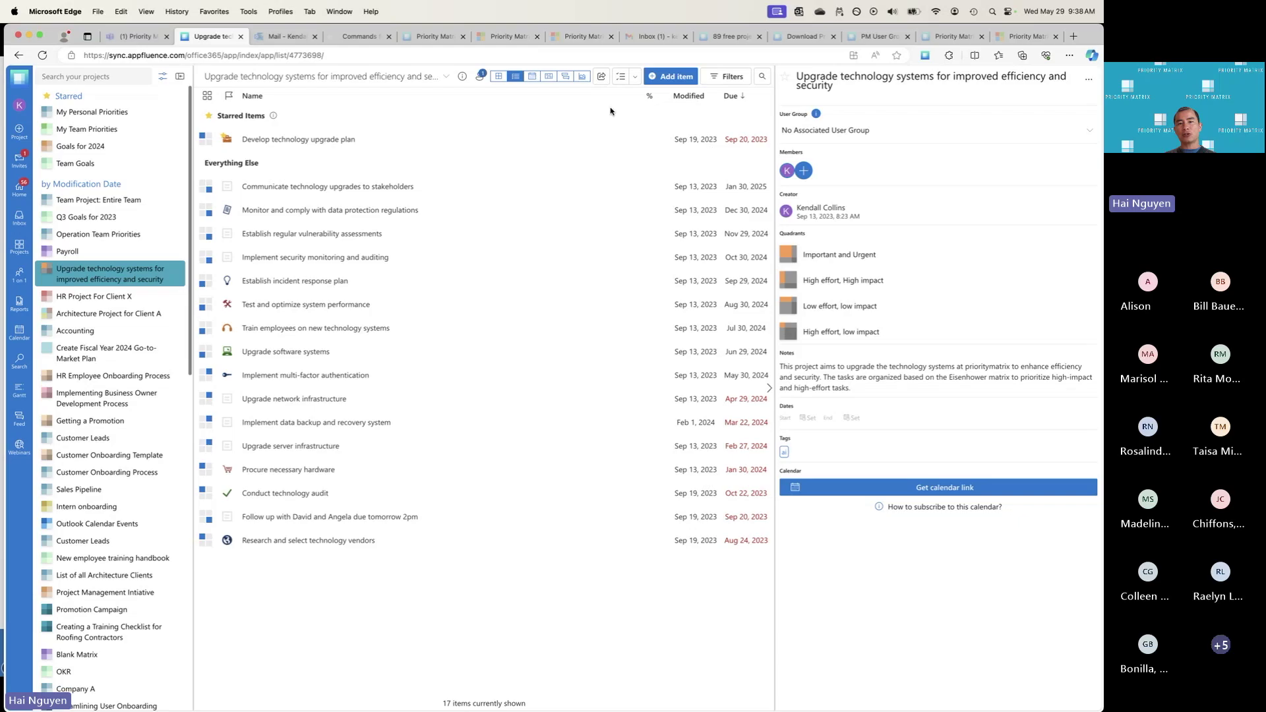
left_click(533, 78)
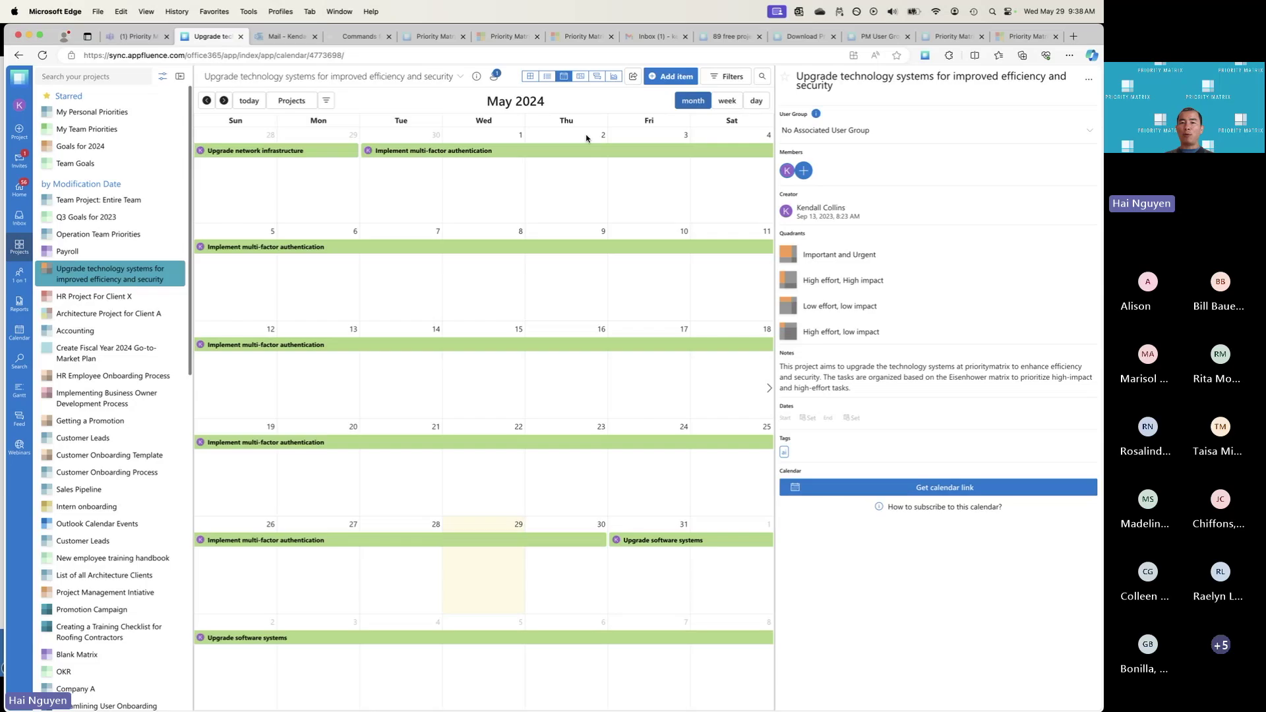
left_click(579, 77)
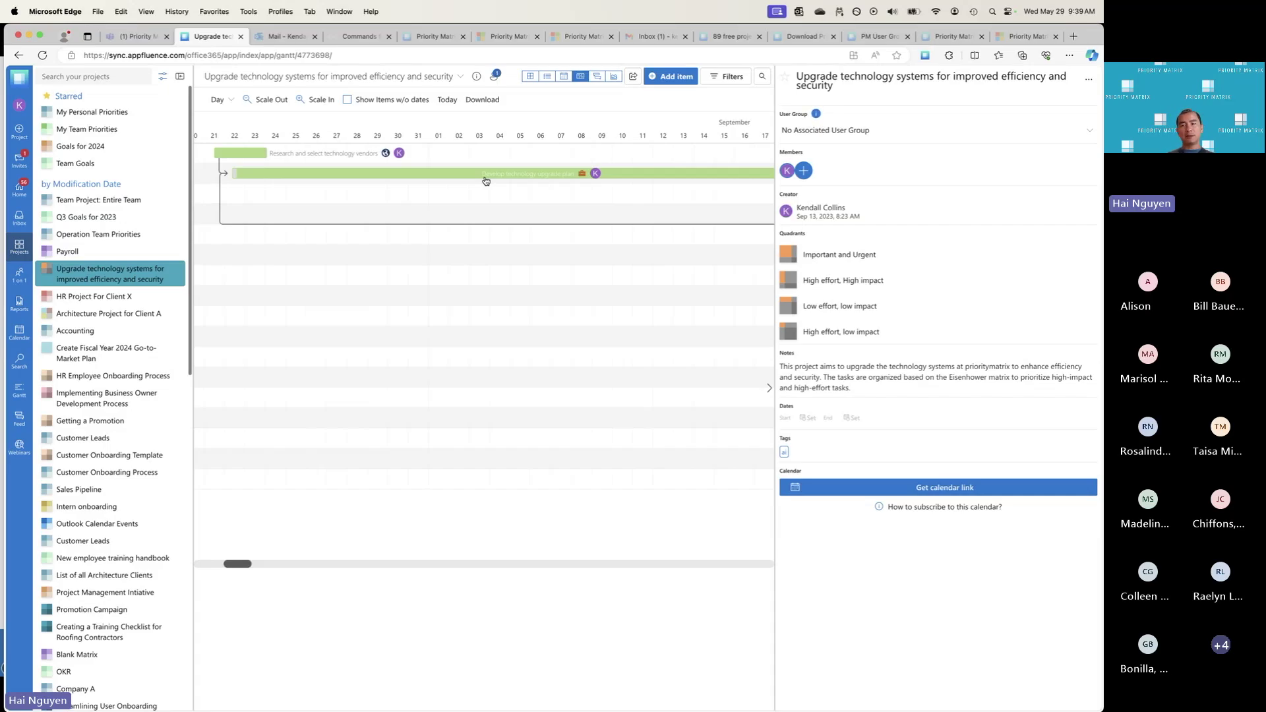
- Examine the technology upgrade project in its feed and reports views
left_click(598, 78)
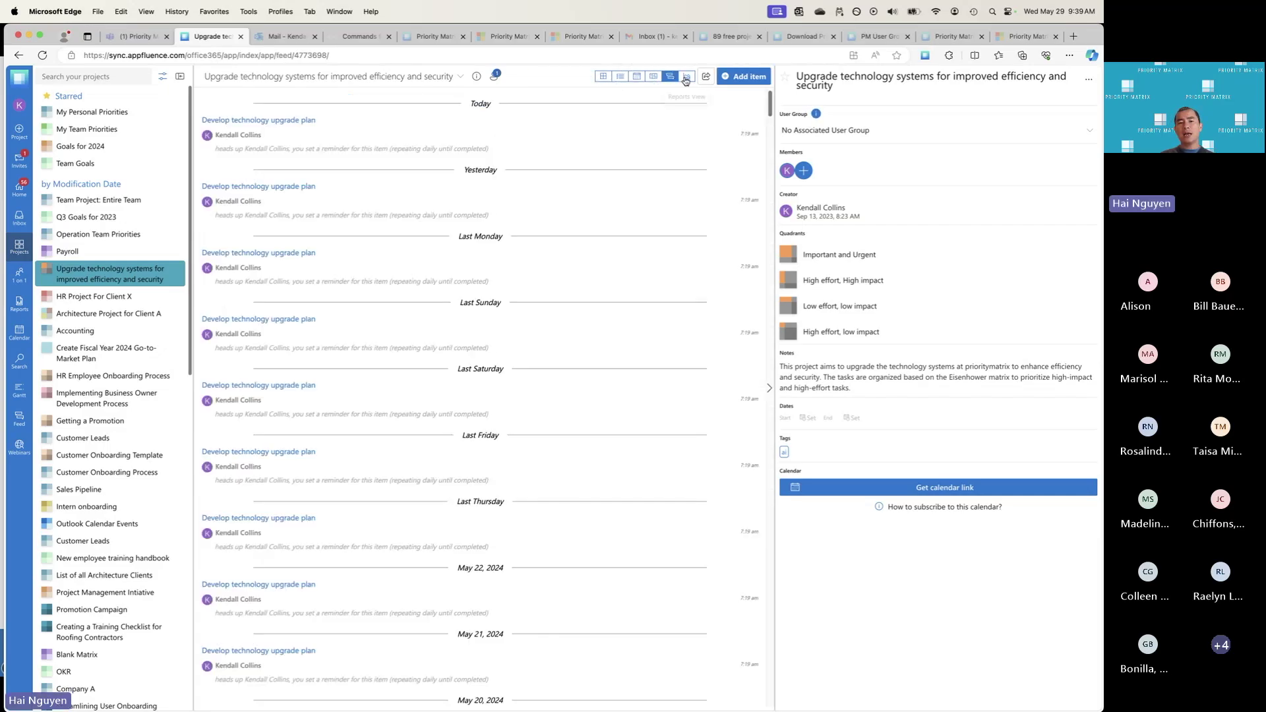
left_click(686, 77)
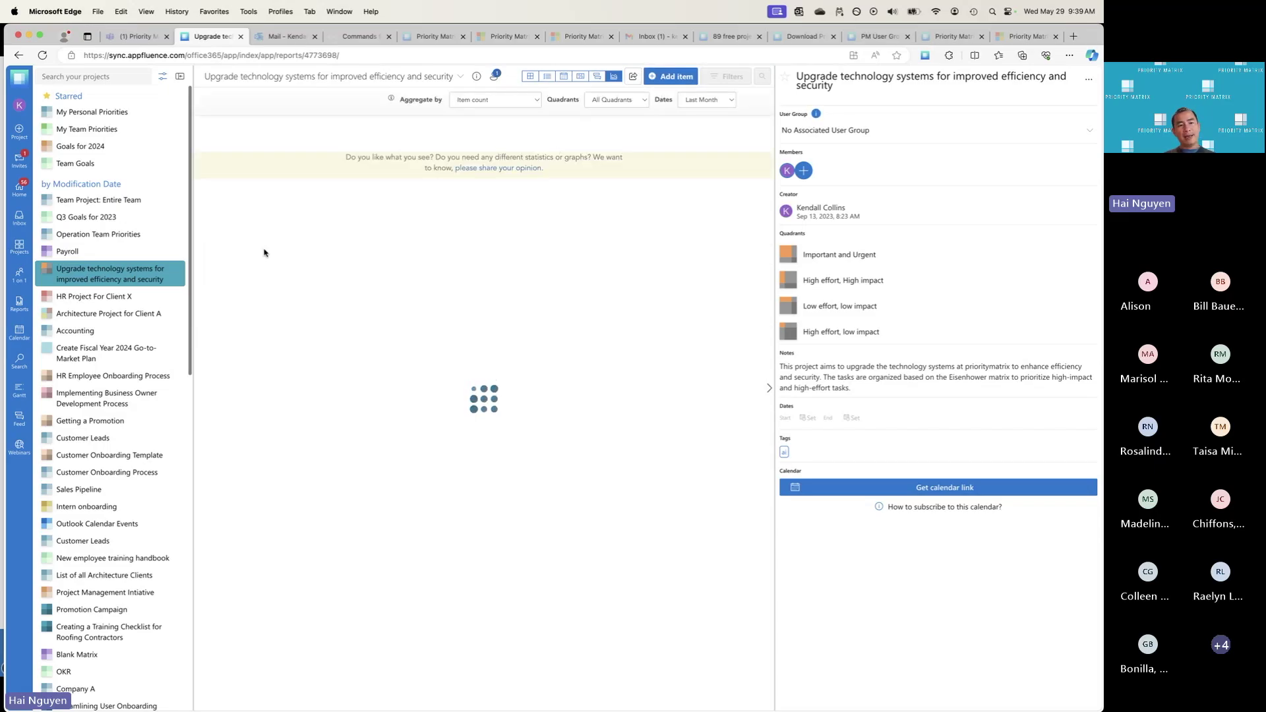
- Open the One-on-One page with a teammate, examine the form for adding a shared task, and close it
left_click(26, 284)
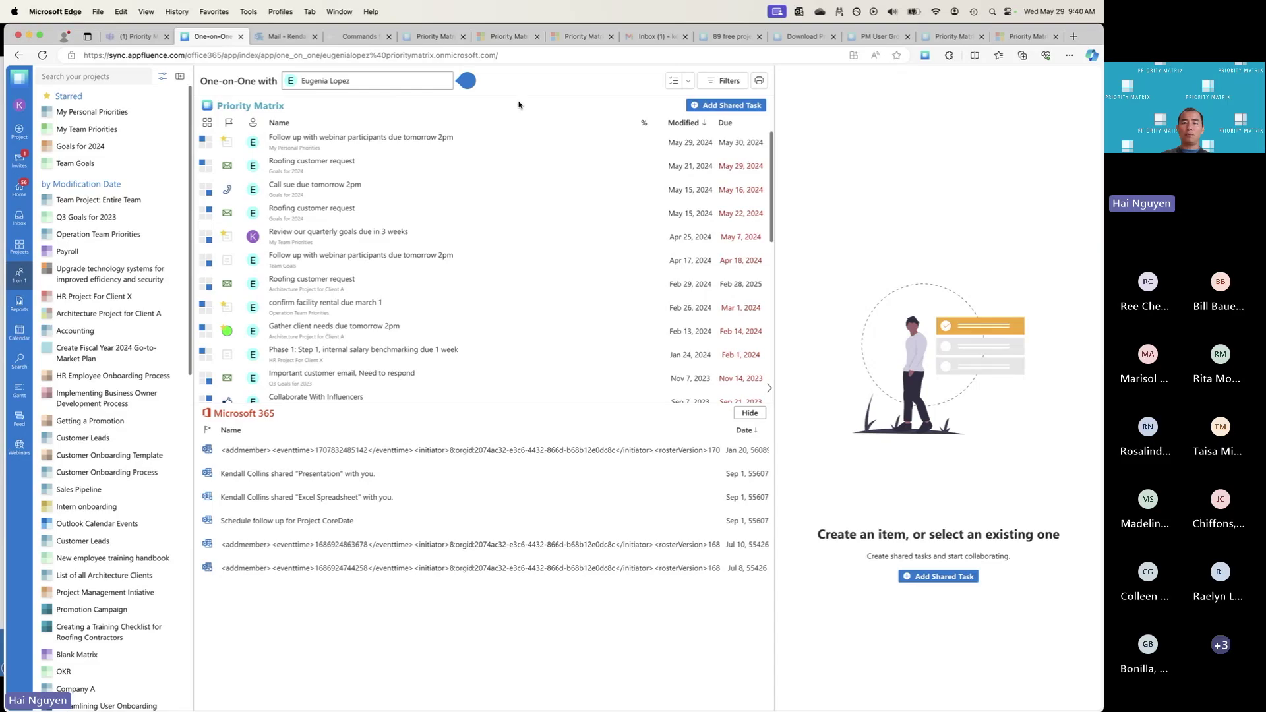
left_click(721, 109)
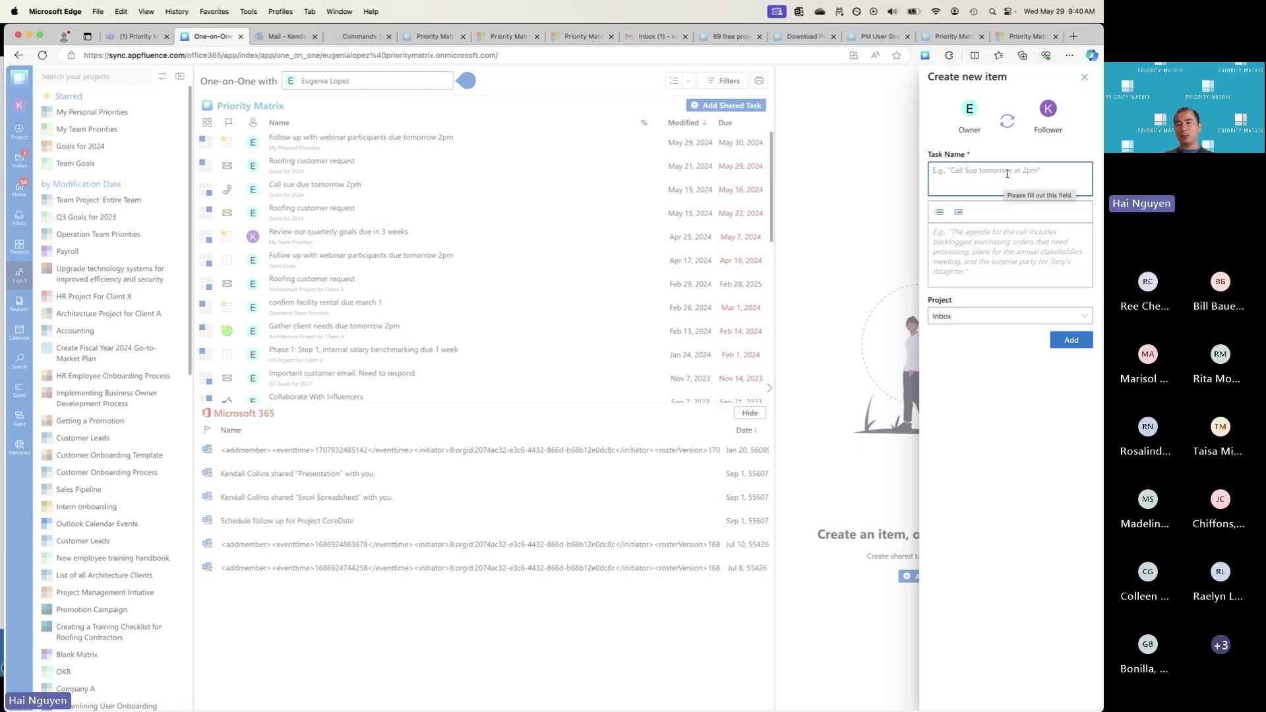
left_click(1087, 83)
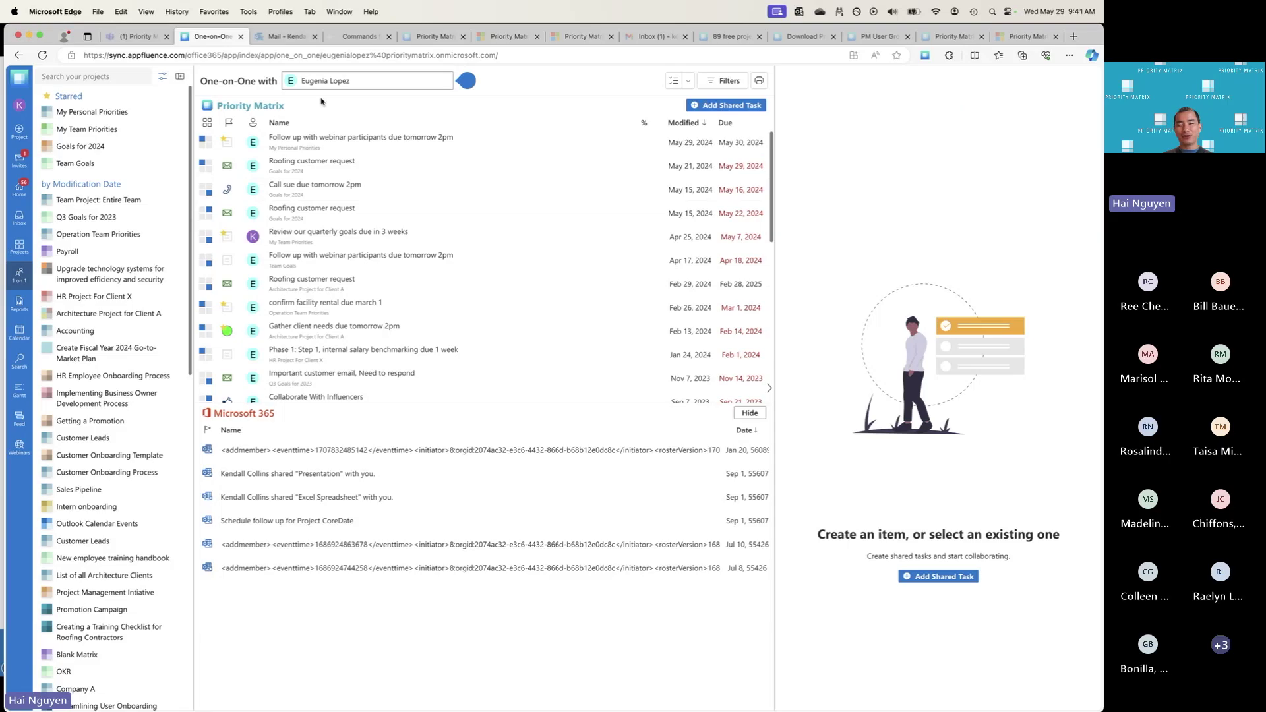
- Switch to Outlook and open the Priority Matrix add-in's Prioritize Email form for the Roofing customer request message
left_click(277, 41)
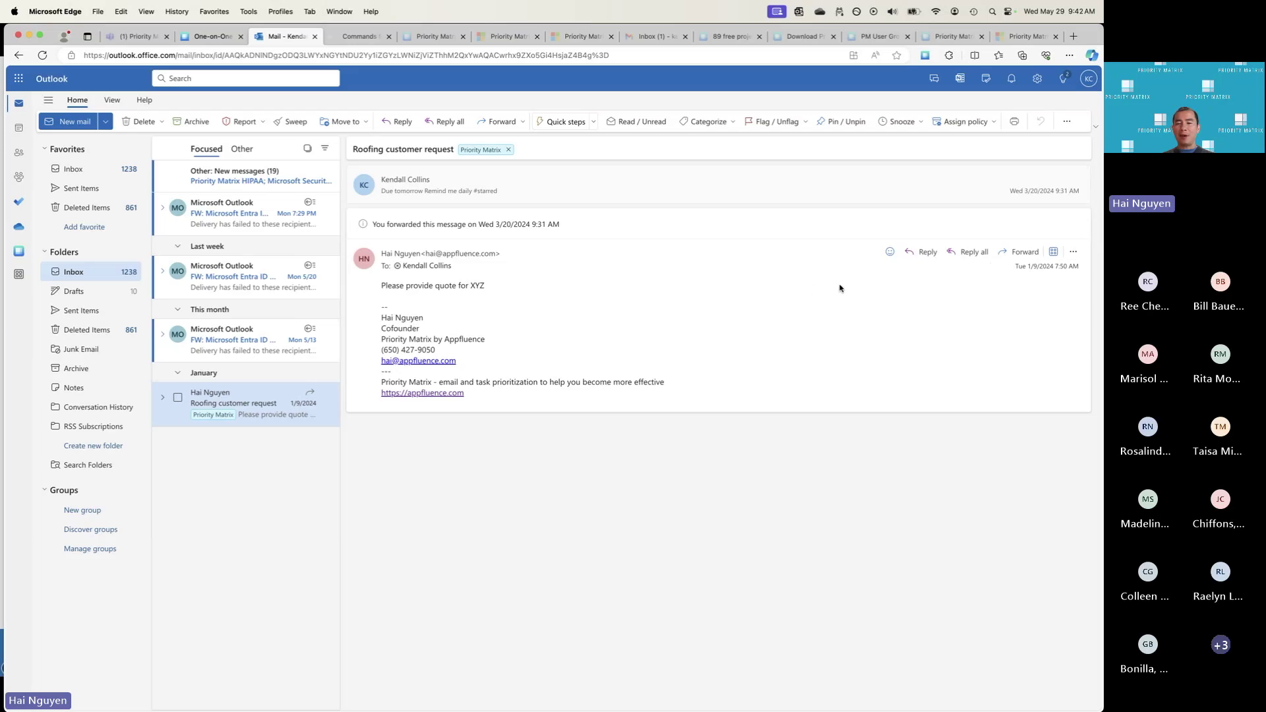
left_click(1054, 252)
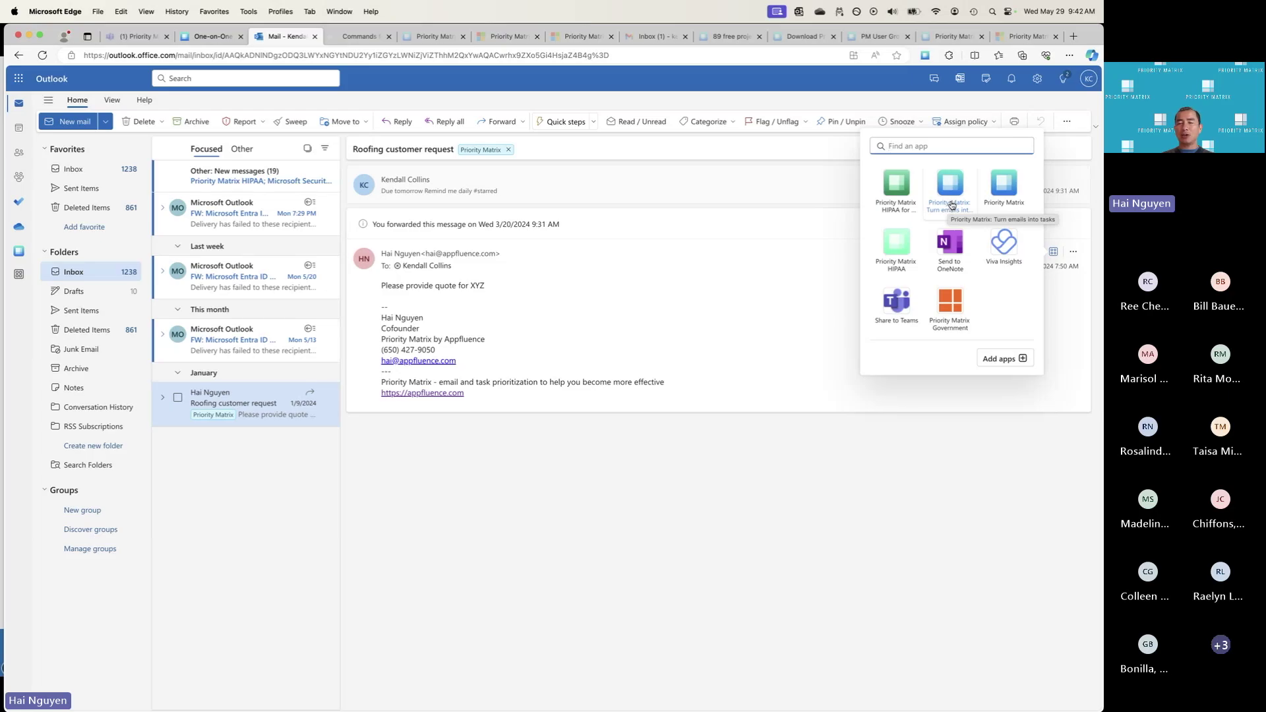
left_click(952, 198)
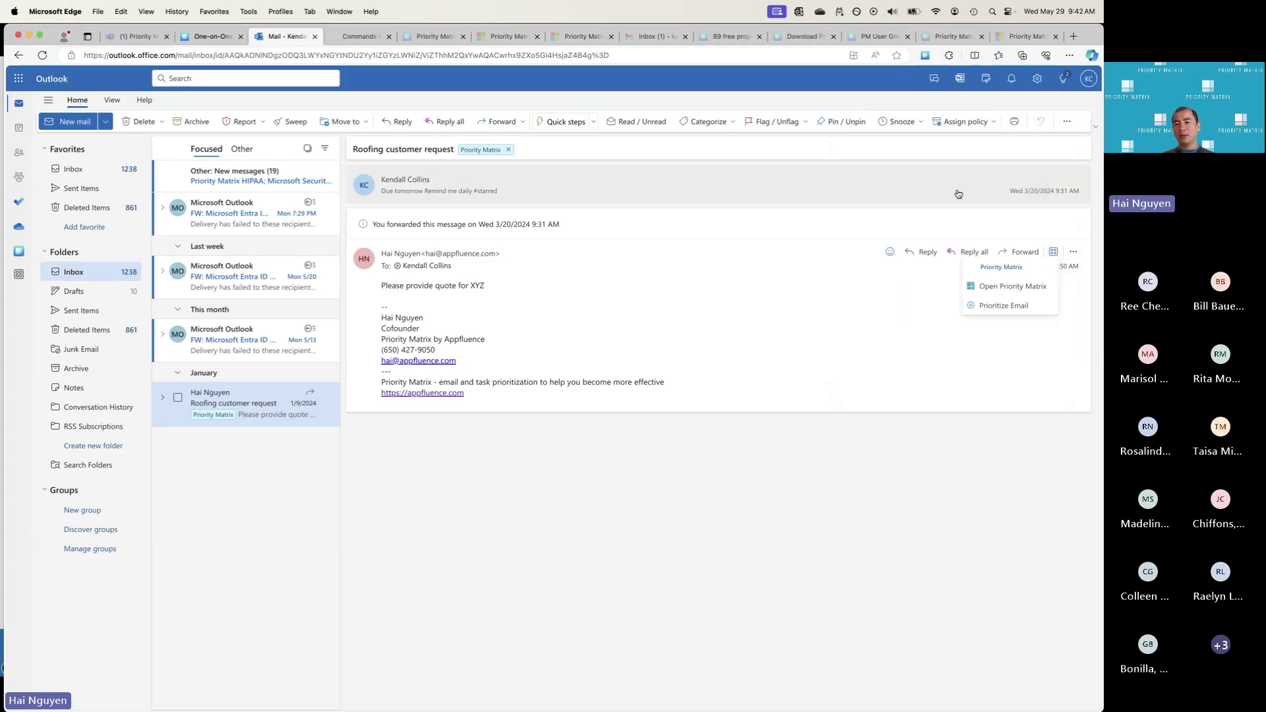
left_click(997, 307)
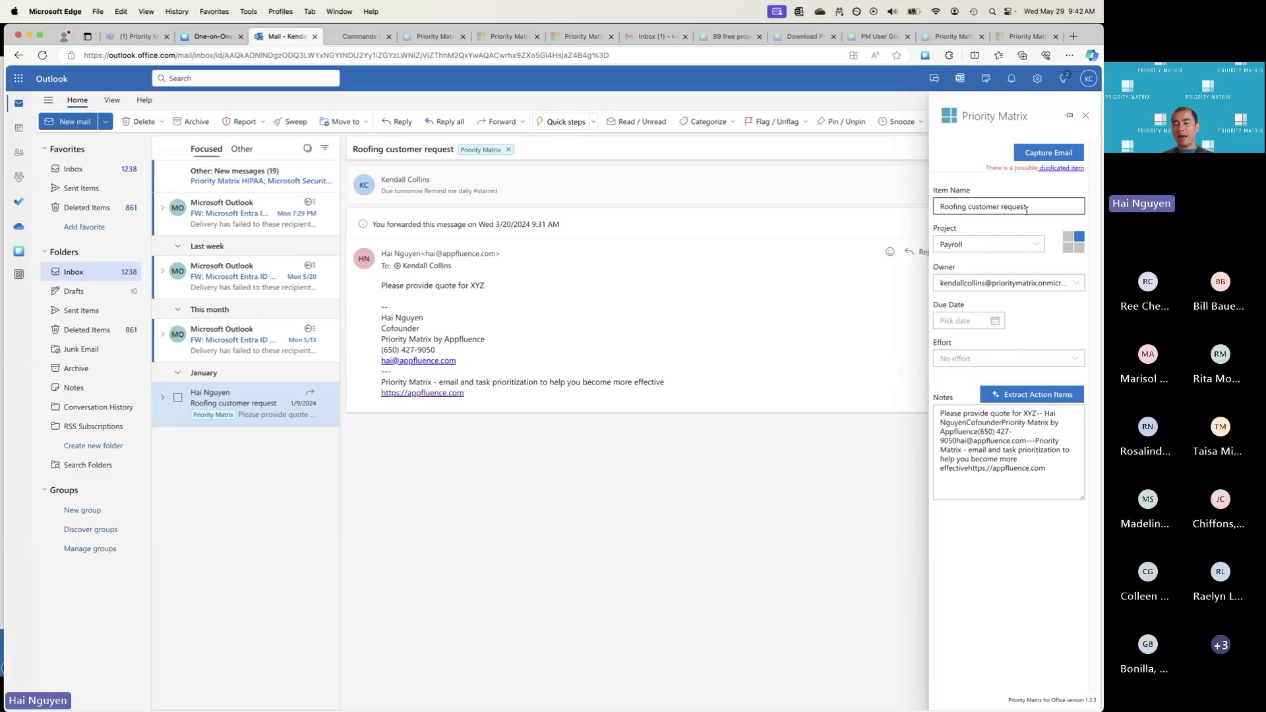
- Set the captured item's project to Team Project: Entire Team
left_click(1042, 248)
scroll(970, 495, "up", 1)
scroll(971, 495, "up", 5)
scroll(1003, 508, "down", 10)
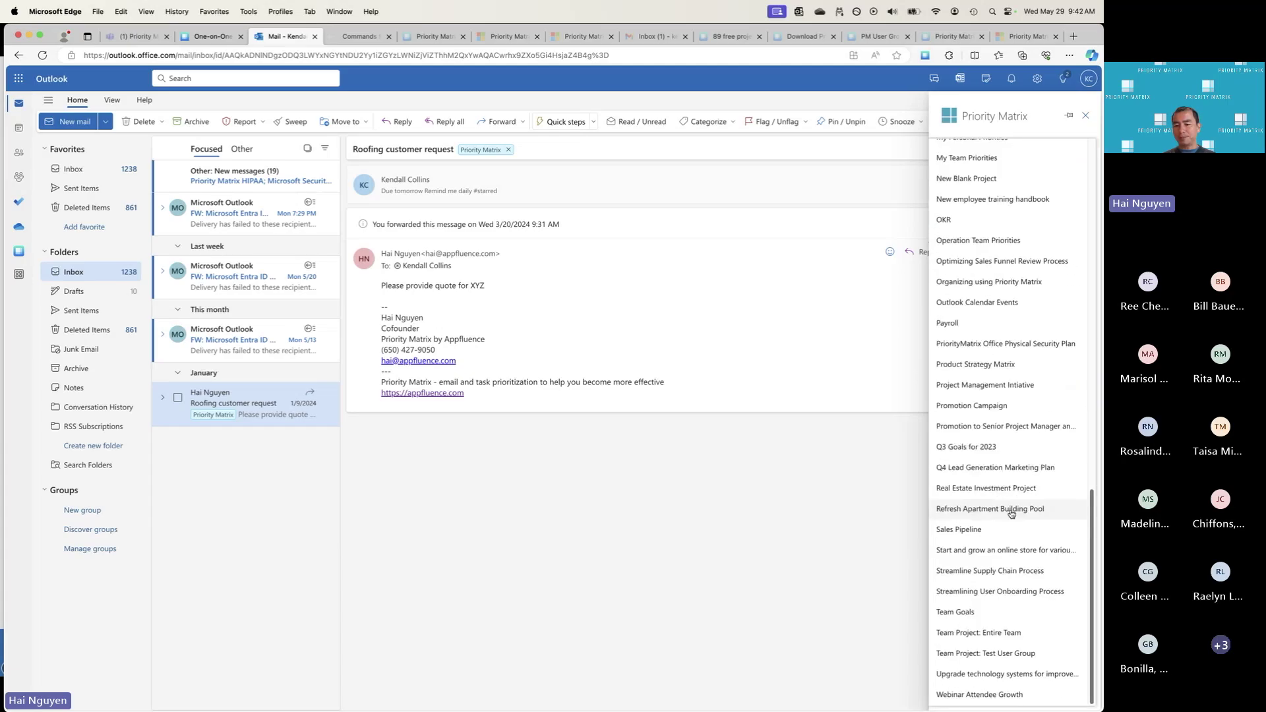
left_click(973, 633)
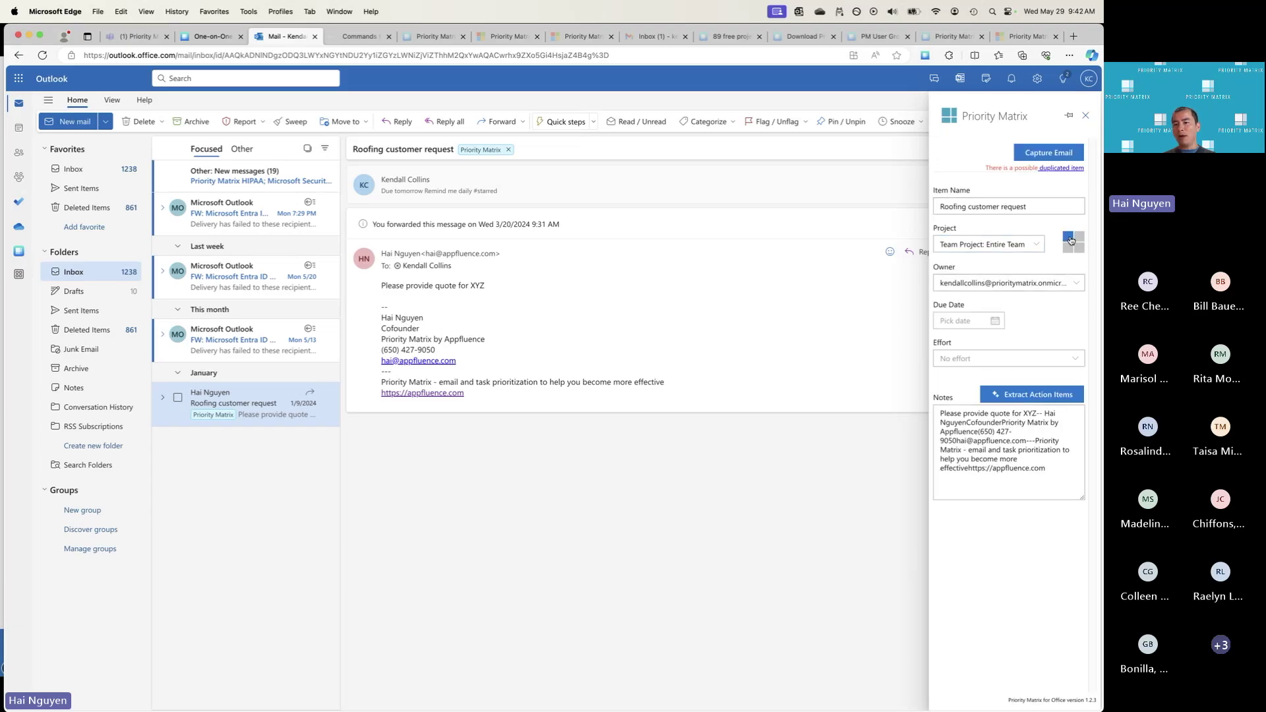
- Assign a project teammate as the item's owner with due date 05/31/24, and capture the email
left_click(1076, 288)
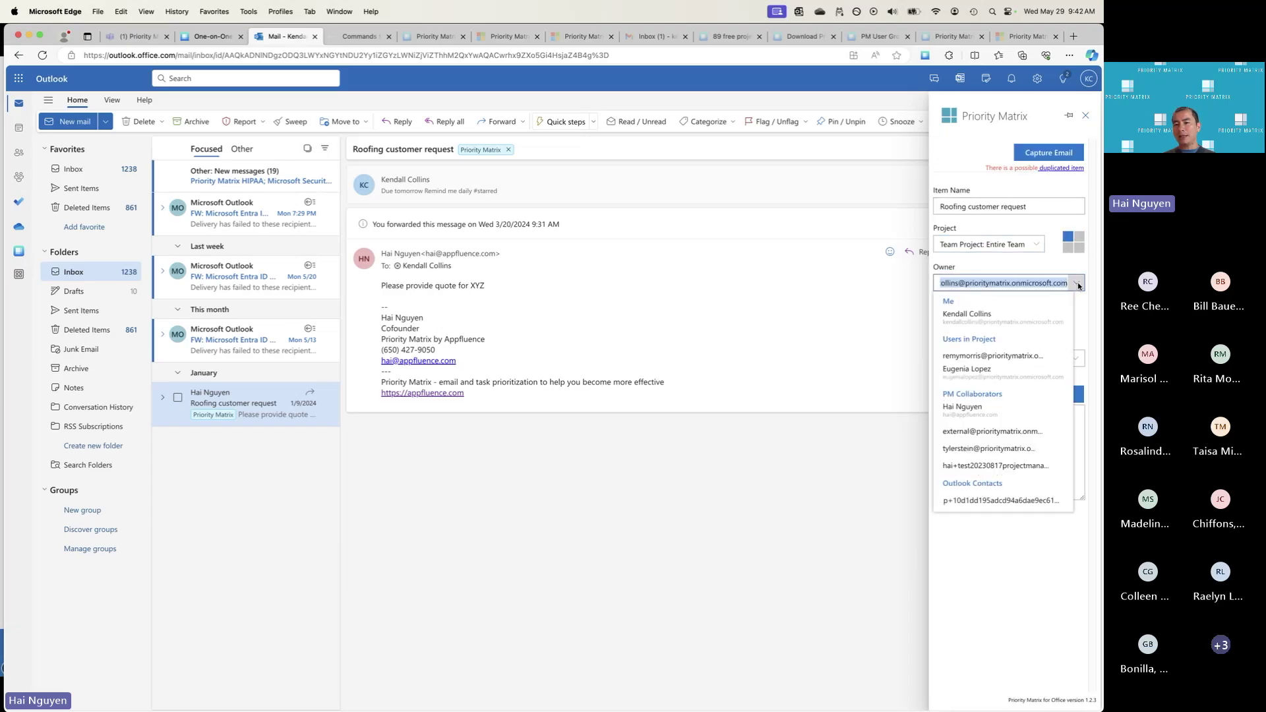
left_click(1027, 362)
left_click(969, 321)
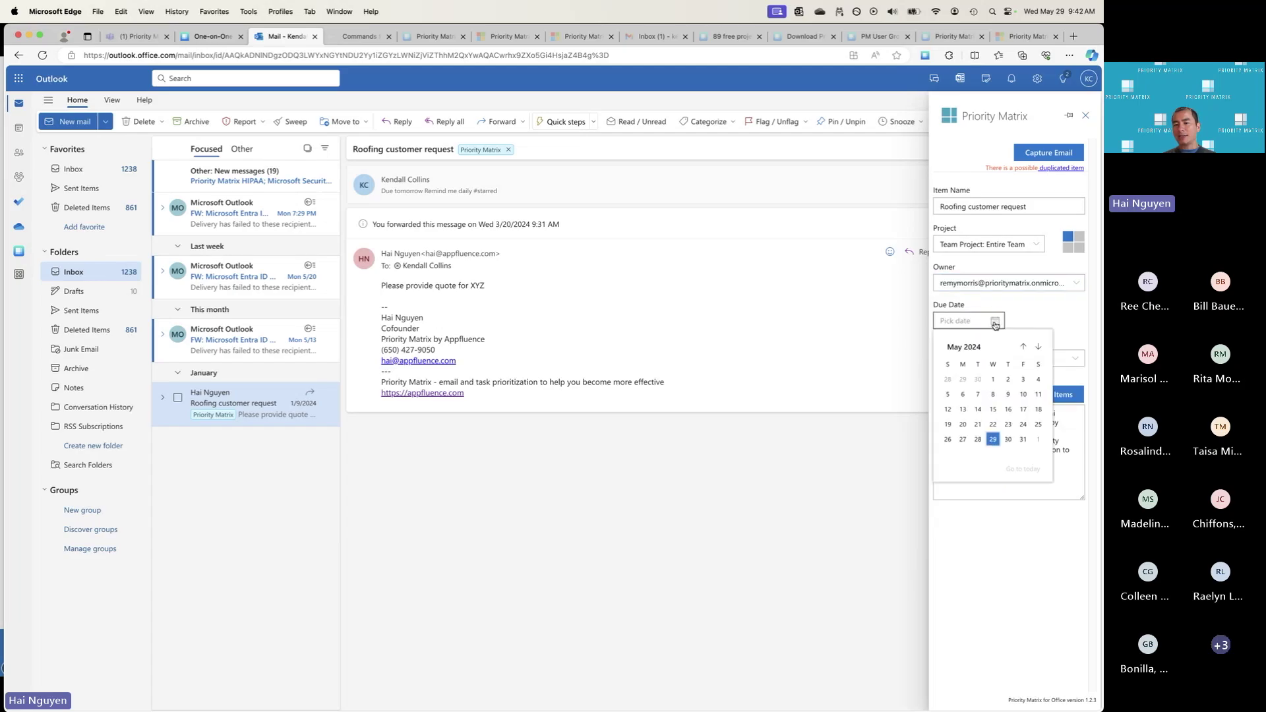
left_click(1022, 441)
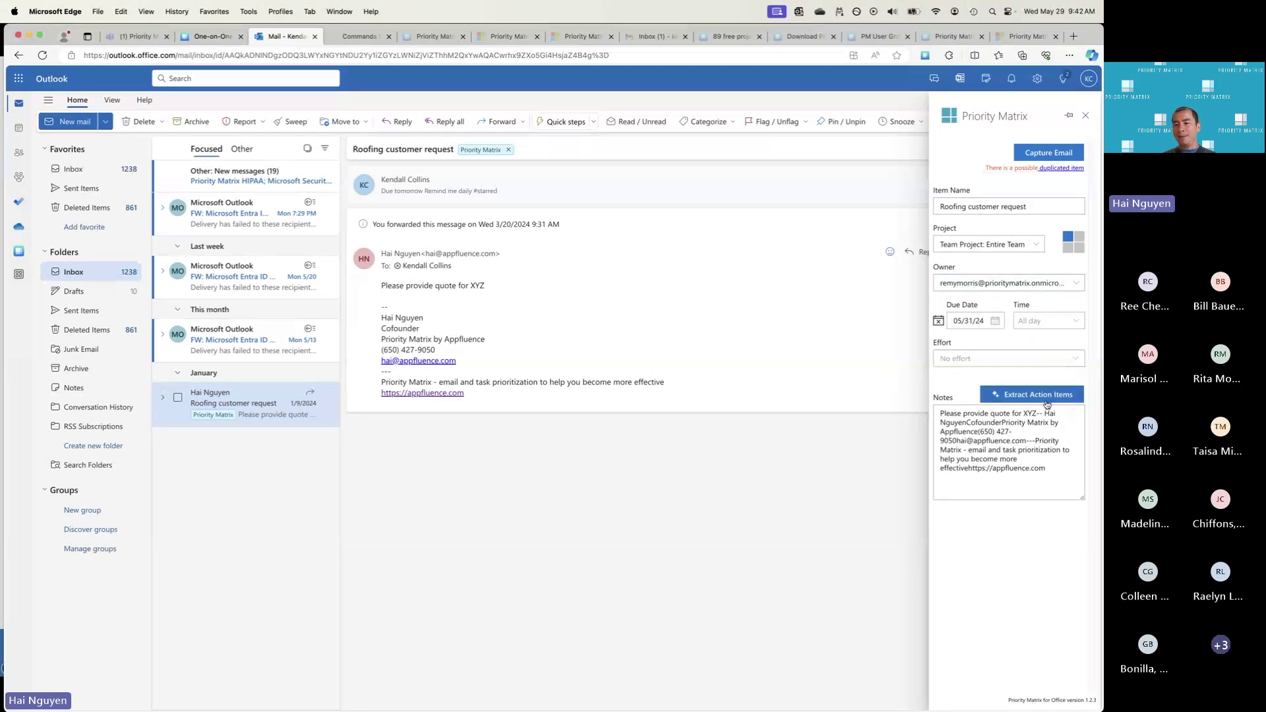
left_click(1055, 152)
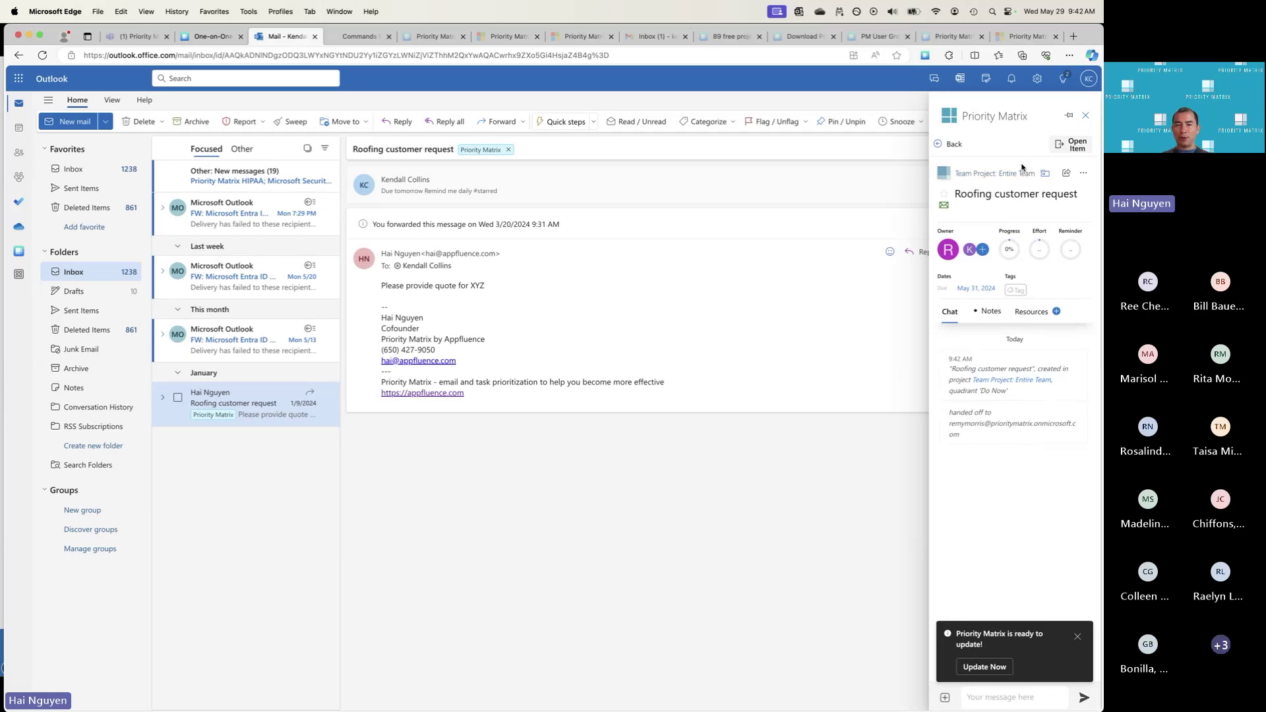
- Dismiss the update notice and post "remind me weekly" in the Roofing customer request item's chat
left_click(1078, 637)
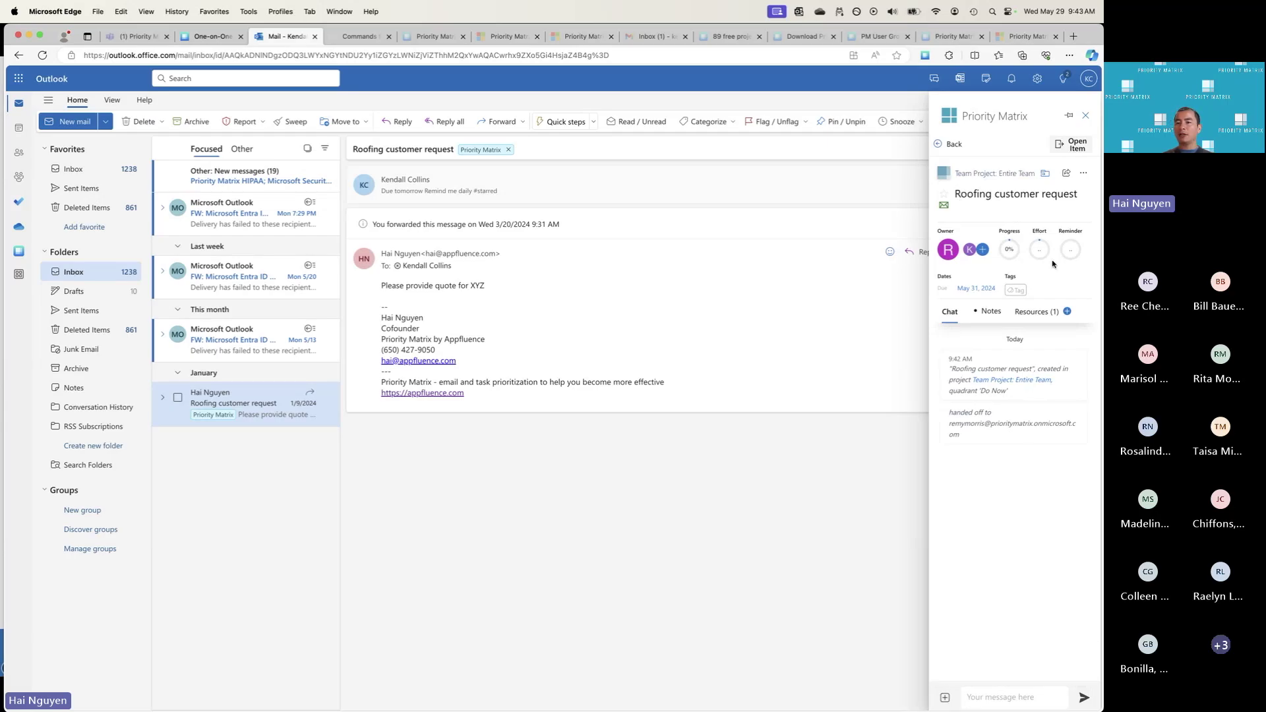
left_click(1005, 695)
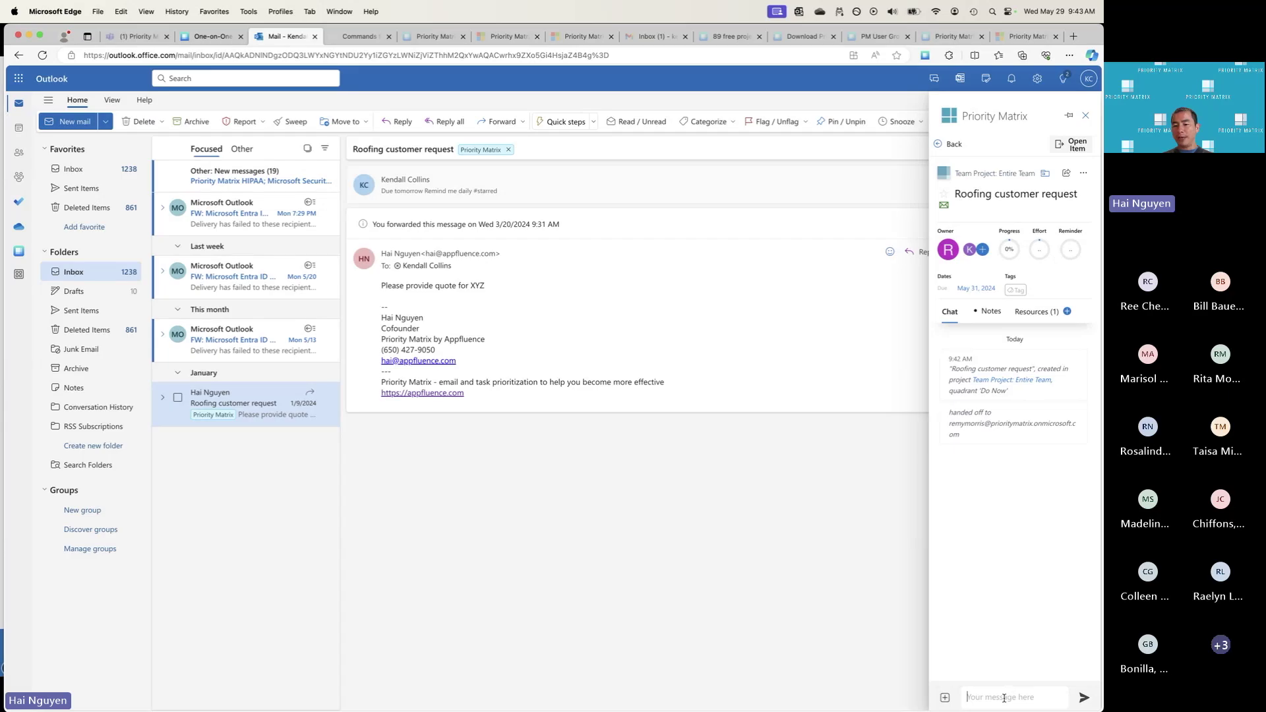
type("remind me weekly")
key("Return")
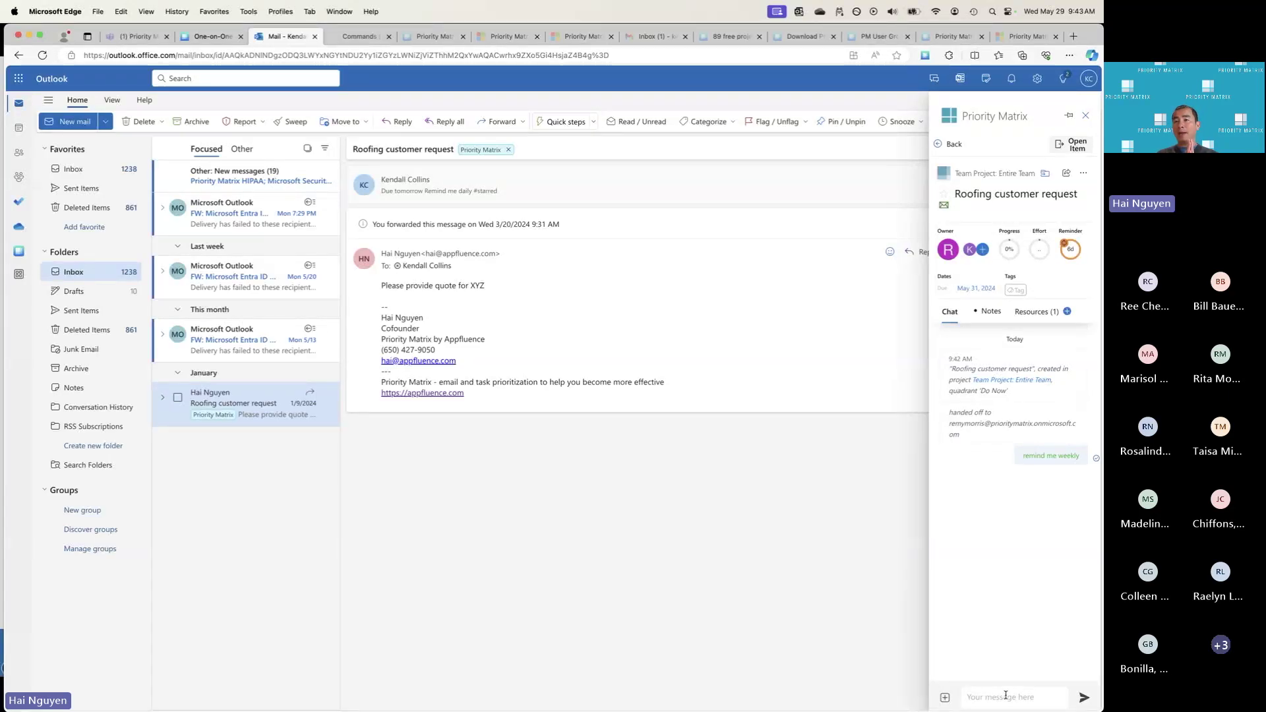
- Check the files attached under the captured item's Resources and close the add-in pane
left_click(1035, 312)
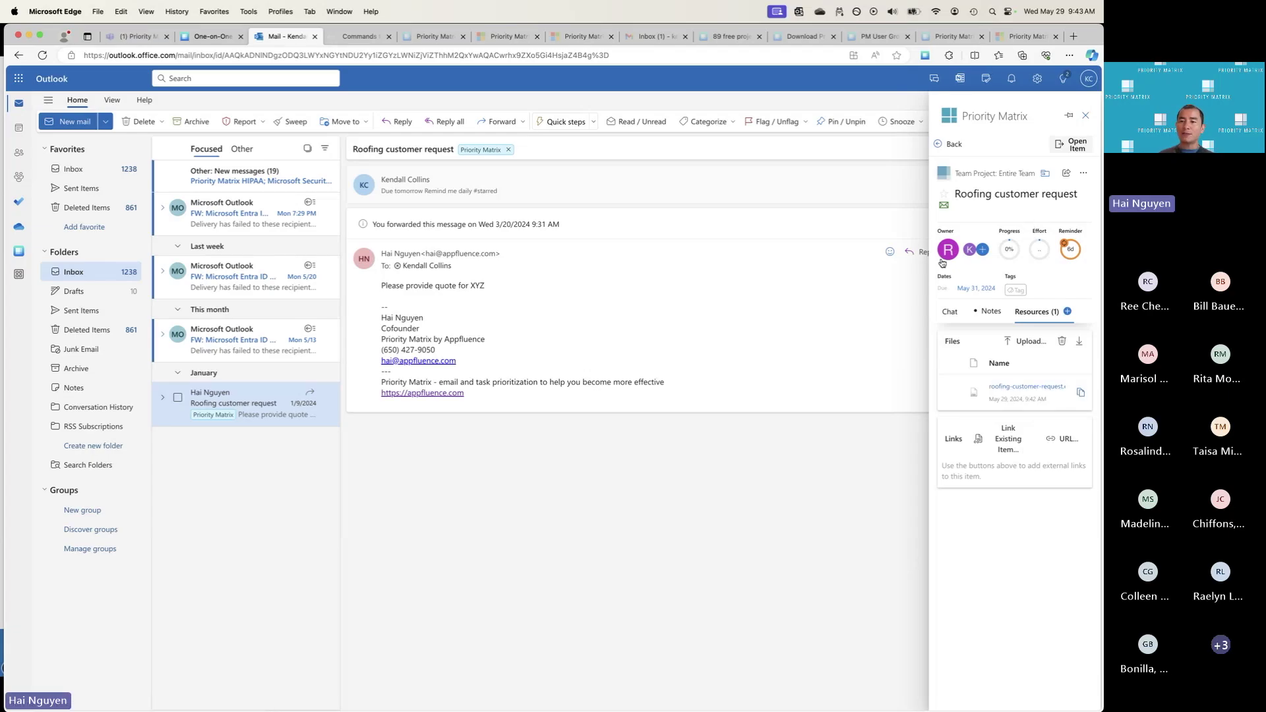
left_click(1086, 116)
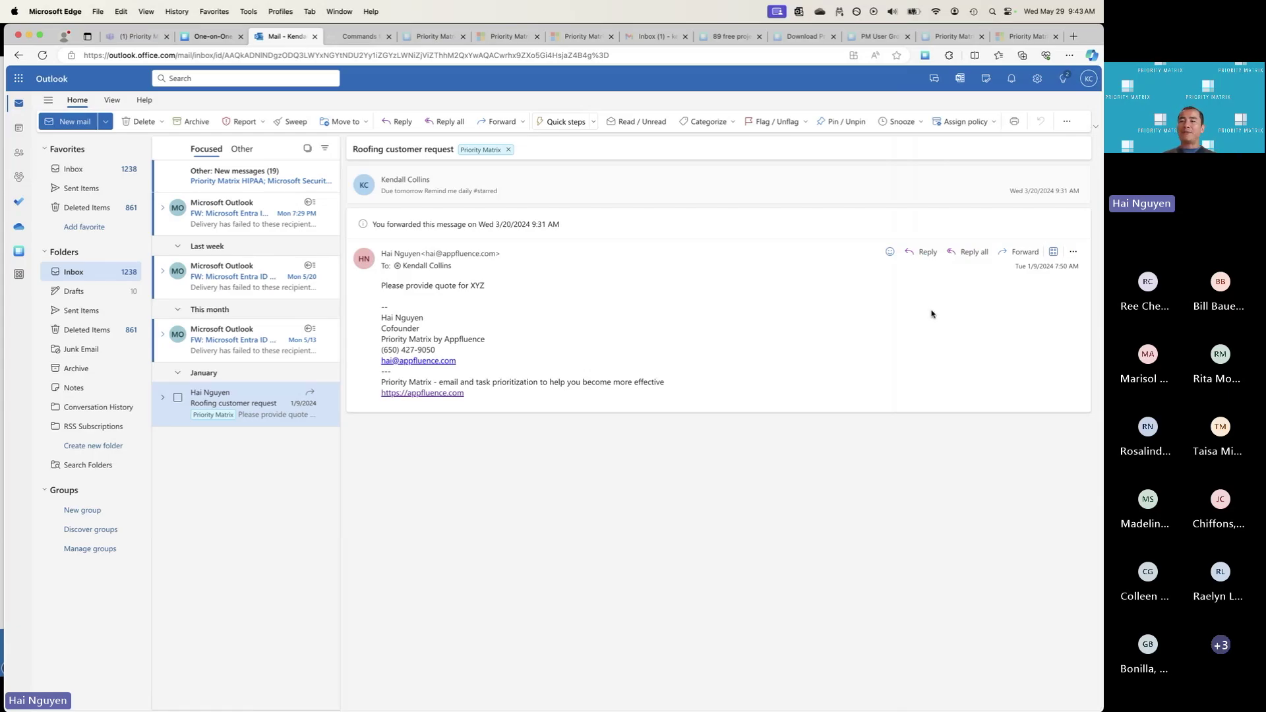
- Open Priority Matrix for the Roofing customer request email, examine its similar resources and item search, and close the pane
left_click(1055, 257)
left_click(960, 196)
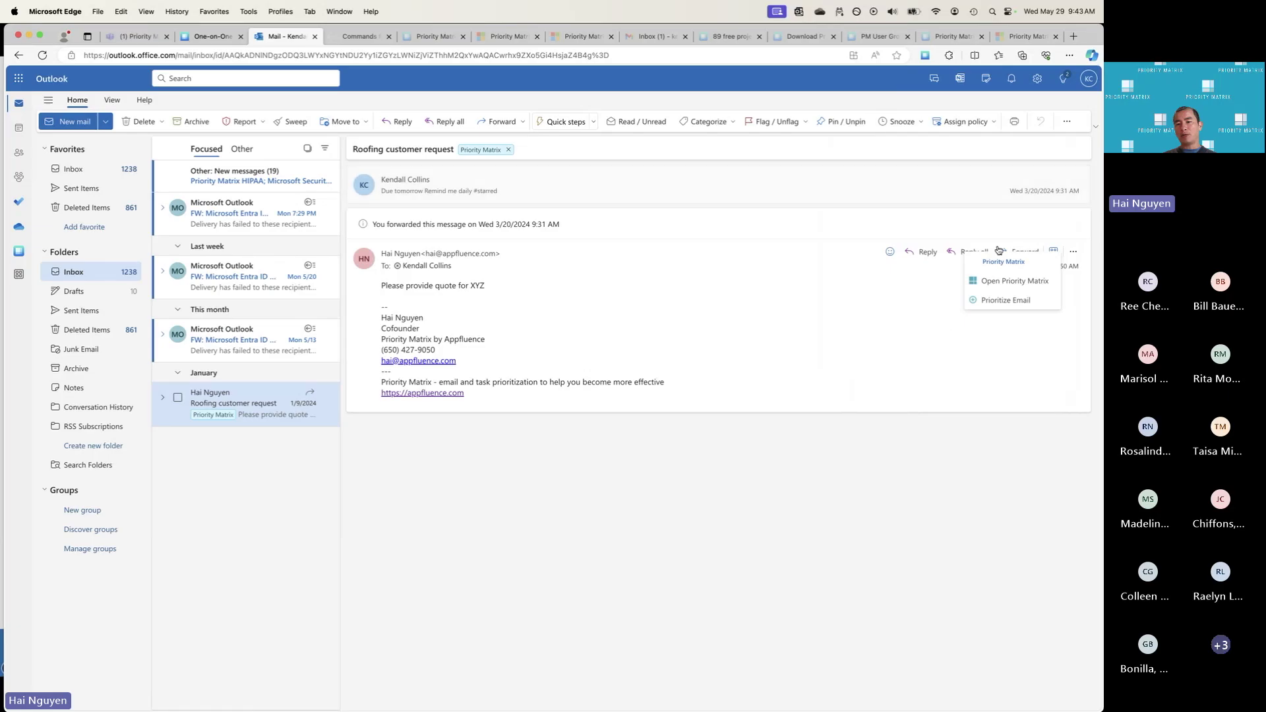
left_click(1003, 281)
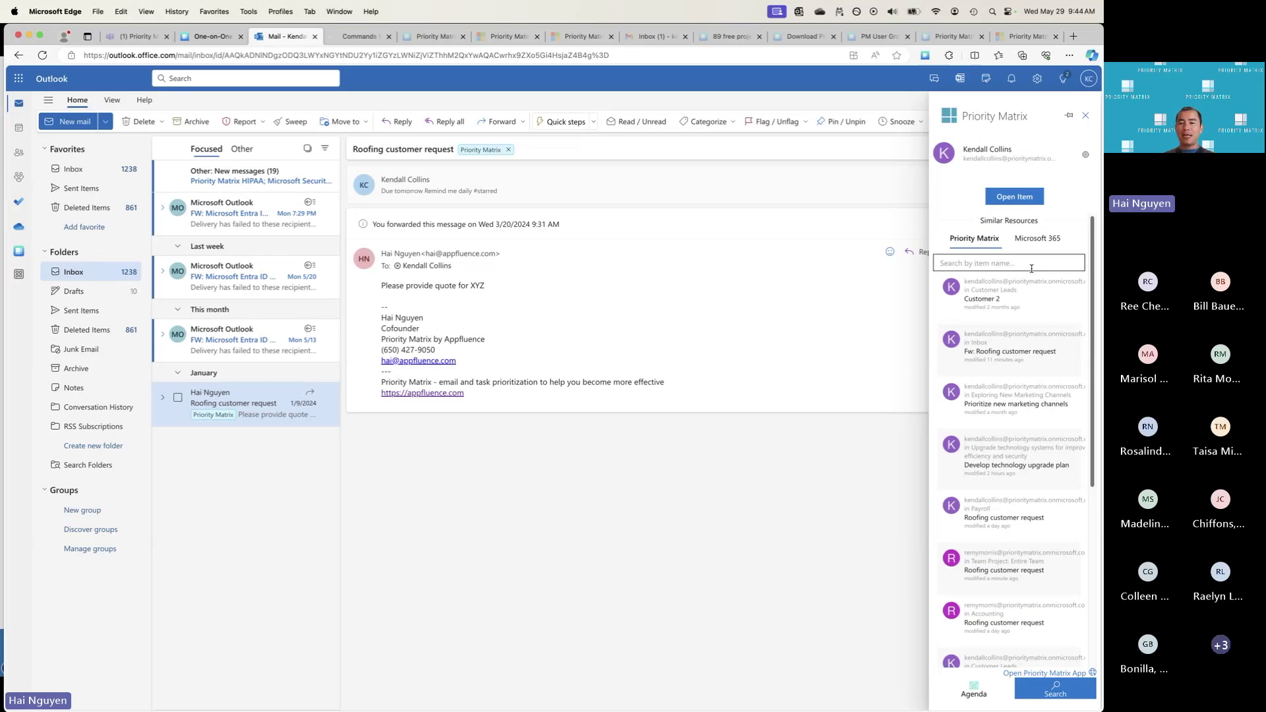
left_click(1012, 264)
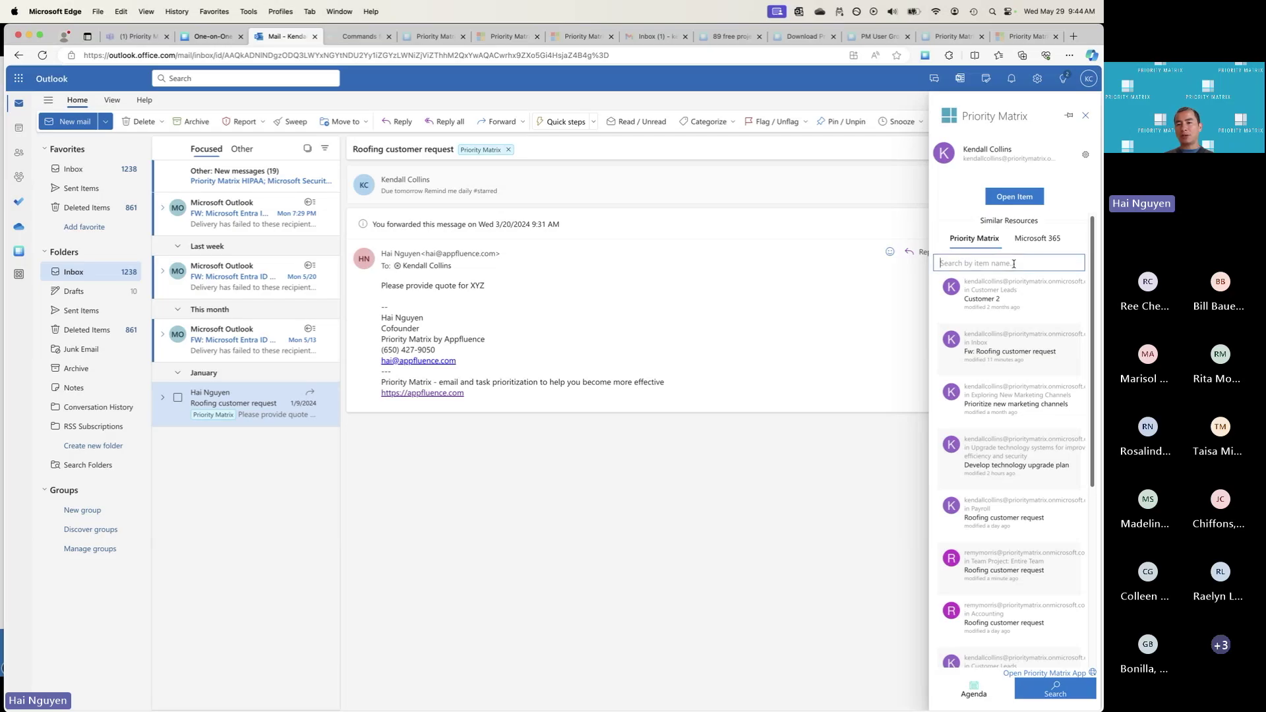
mouse_move(1068, 320)
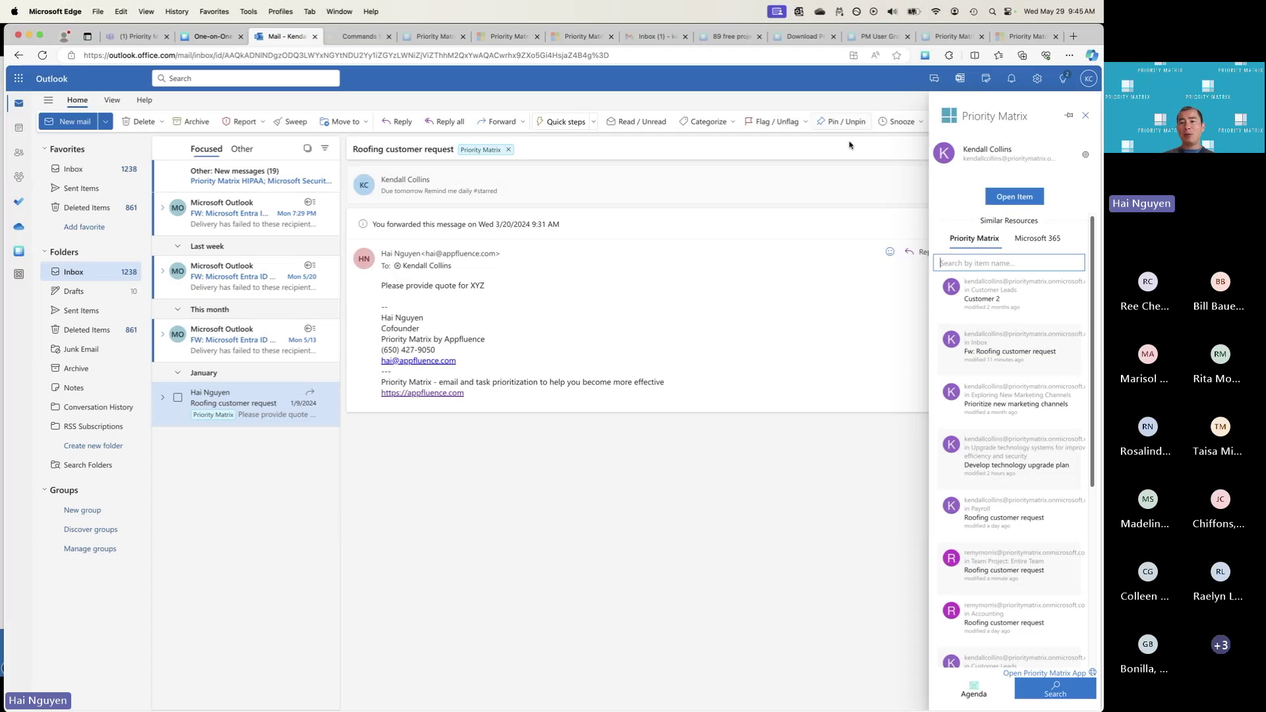
left_click(1085, 116)
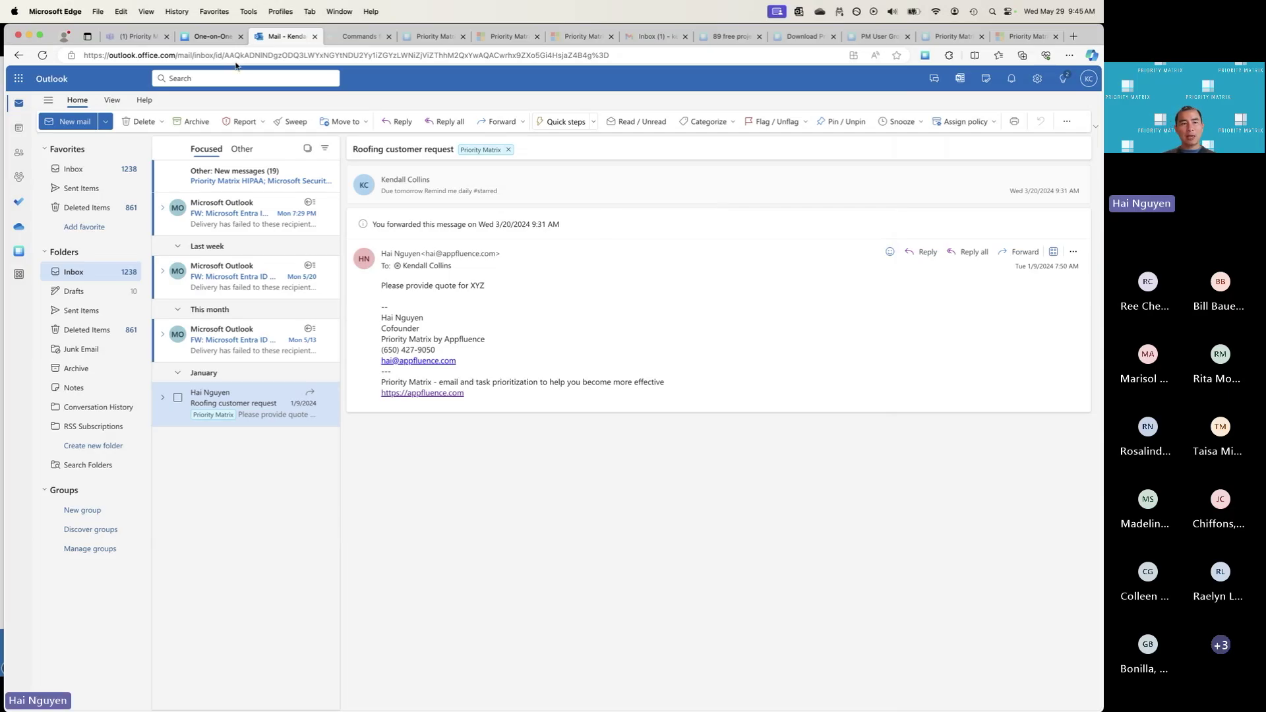
- Draft an email to the Priority Matrix inbox address with subject "Test task" and body lines "Due tomorrow" and "Remind me weekly"
left_click(73, 121)
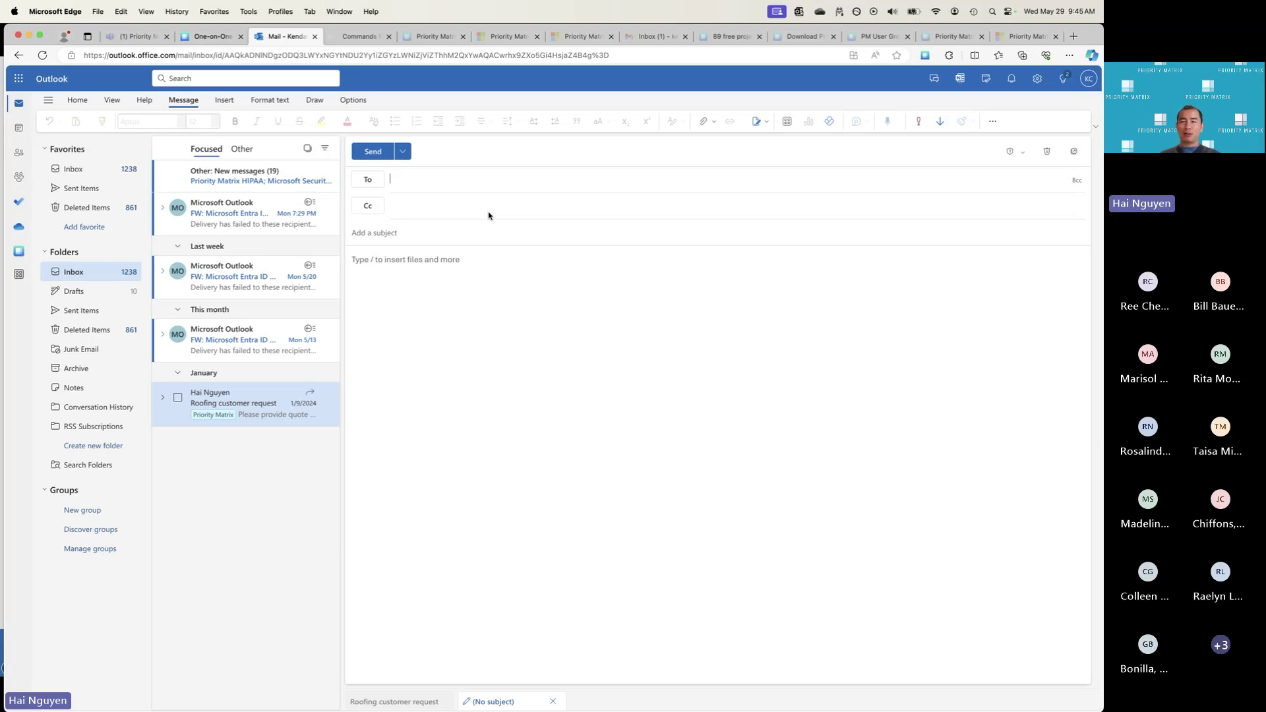
type("in")
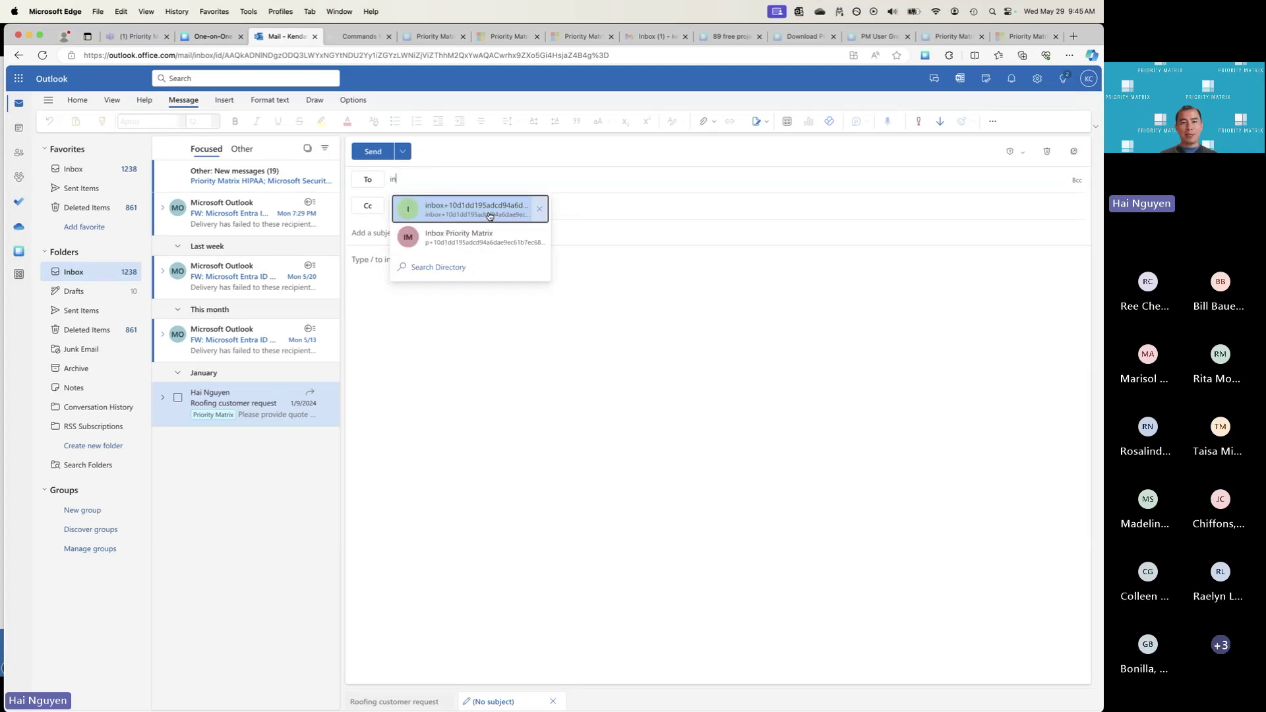
left_click(457, 219)
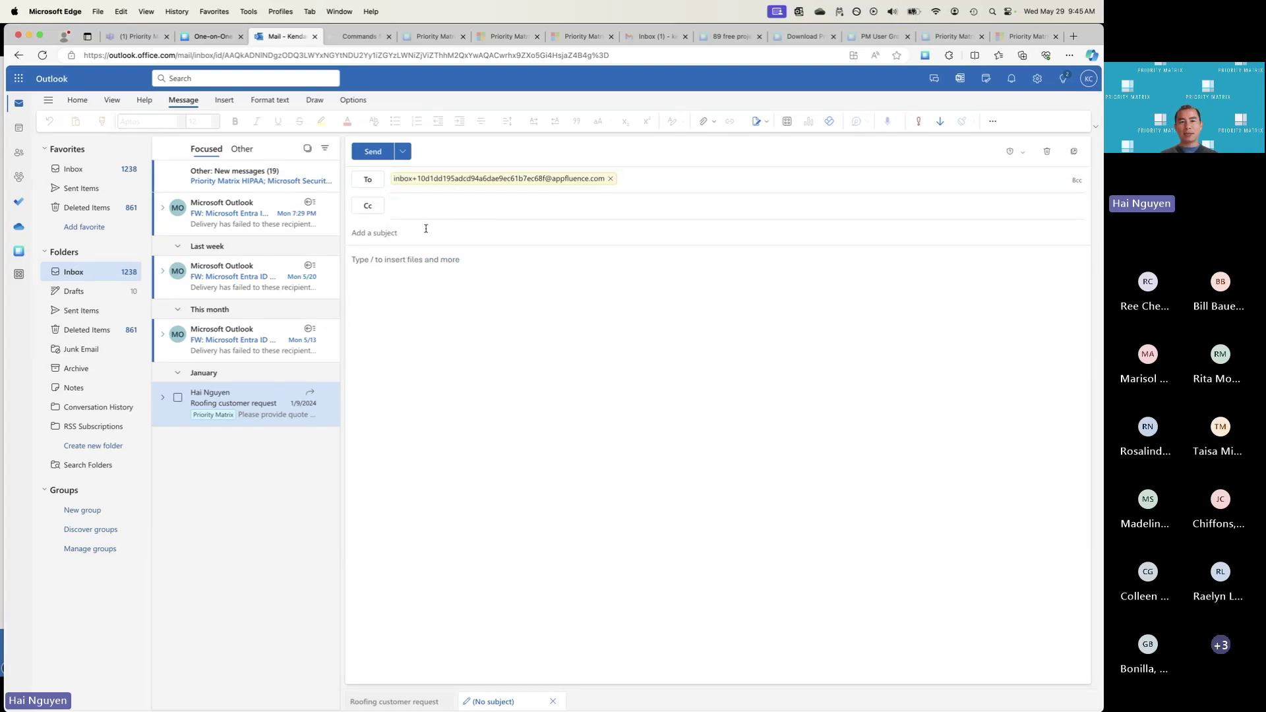
left_click(390, 232)
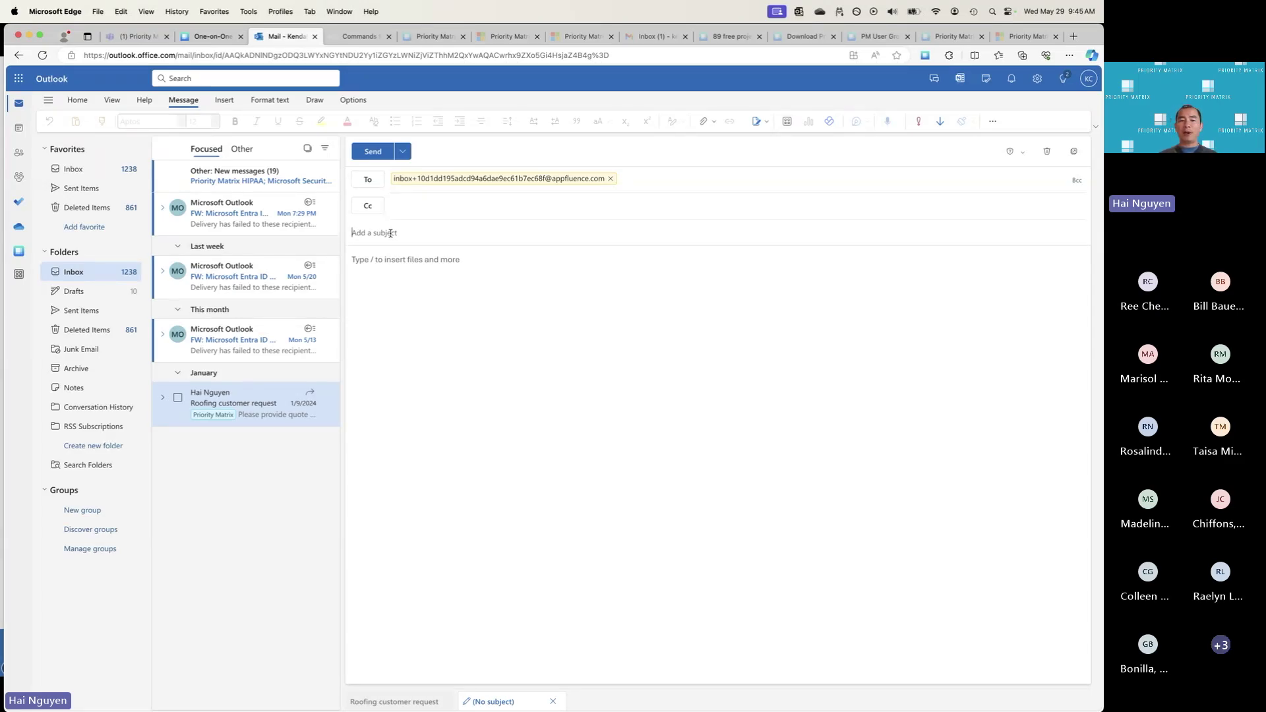
type("Test task")
left_click(377, 273)
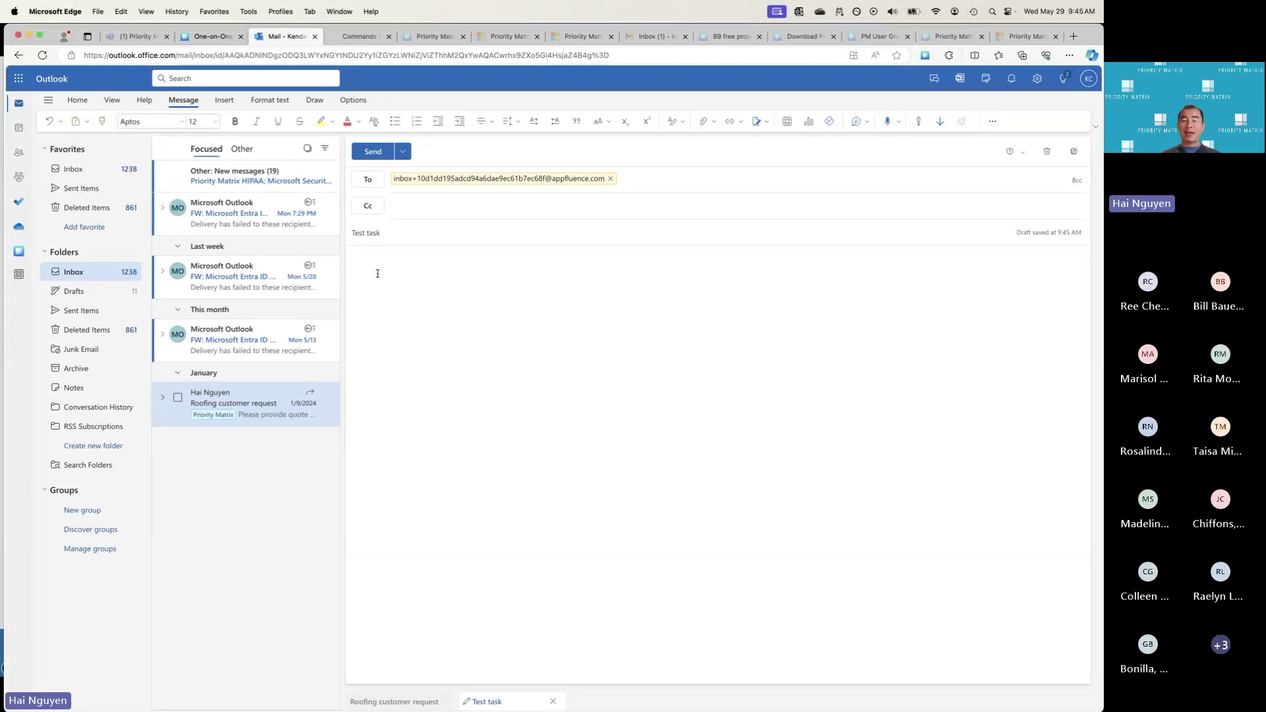
type("Due tomorrow")
key("Return")
type("row Remind me weekly")
key("Return")
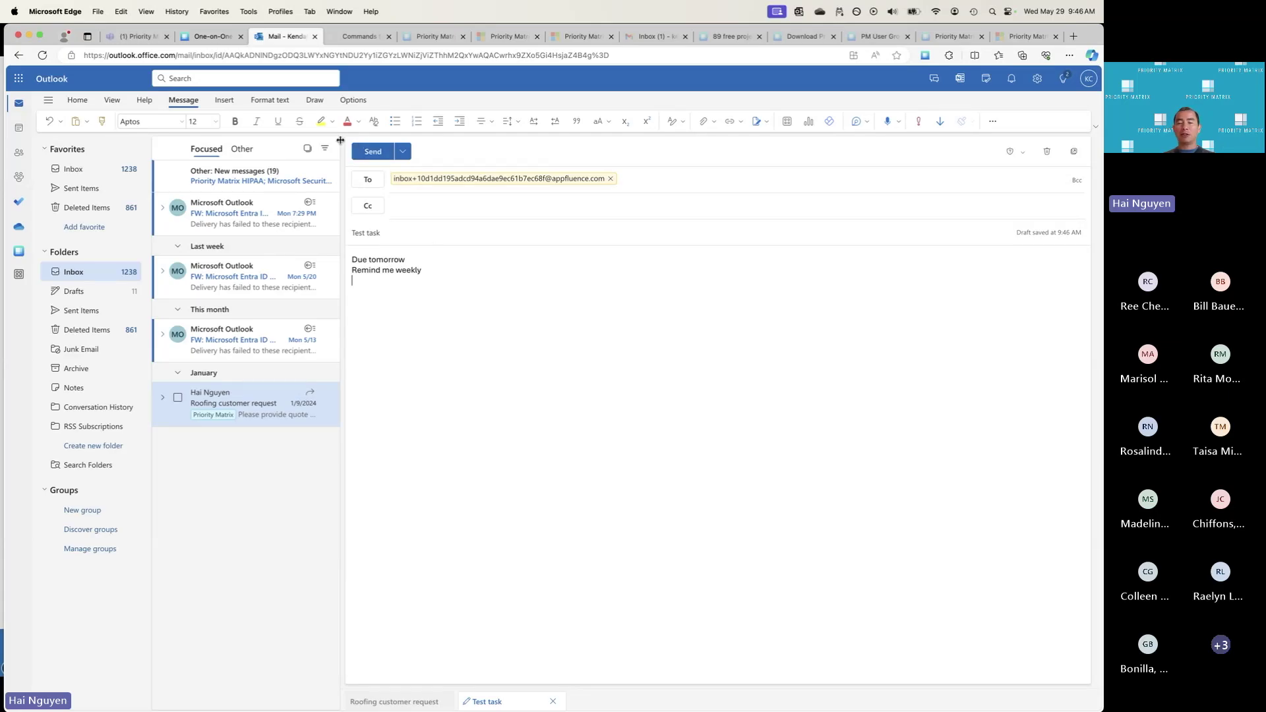
- Switch to Priority Matrix and look over its Inbox of captured items
left_click(209, 36)
left_click(20, 219)
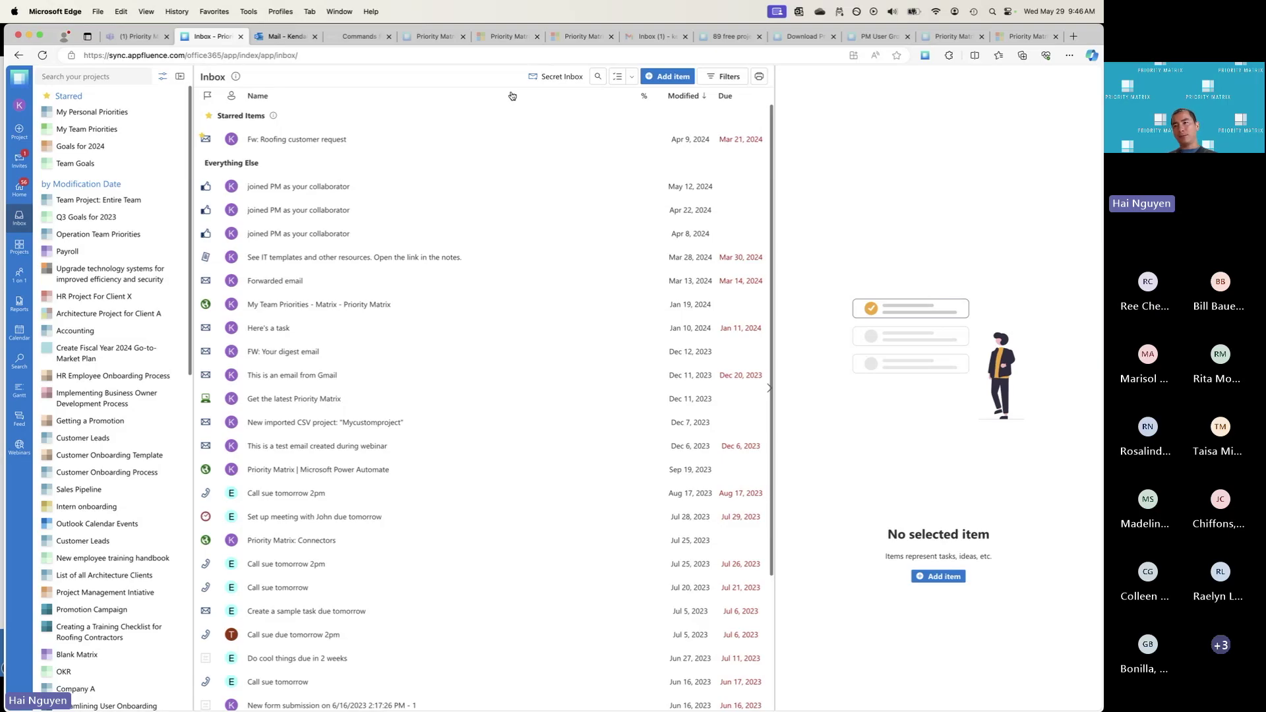
- Return to Outlook and open the embedded Priority Matrix app to examine its Home page alerts
left_click(294, 39)
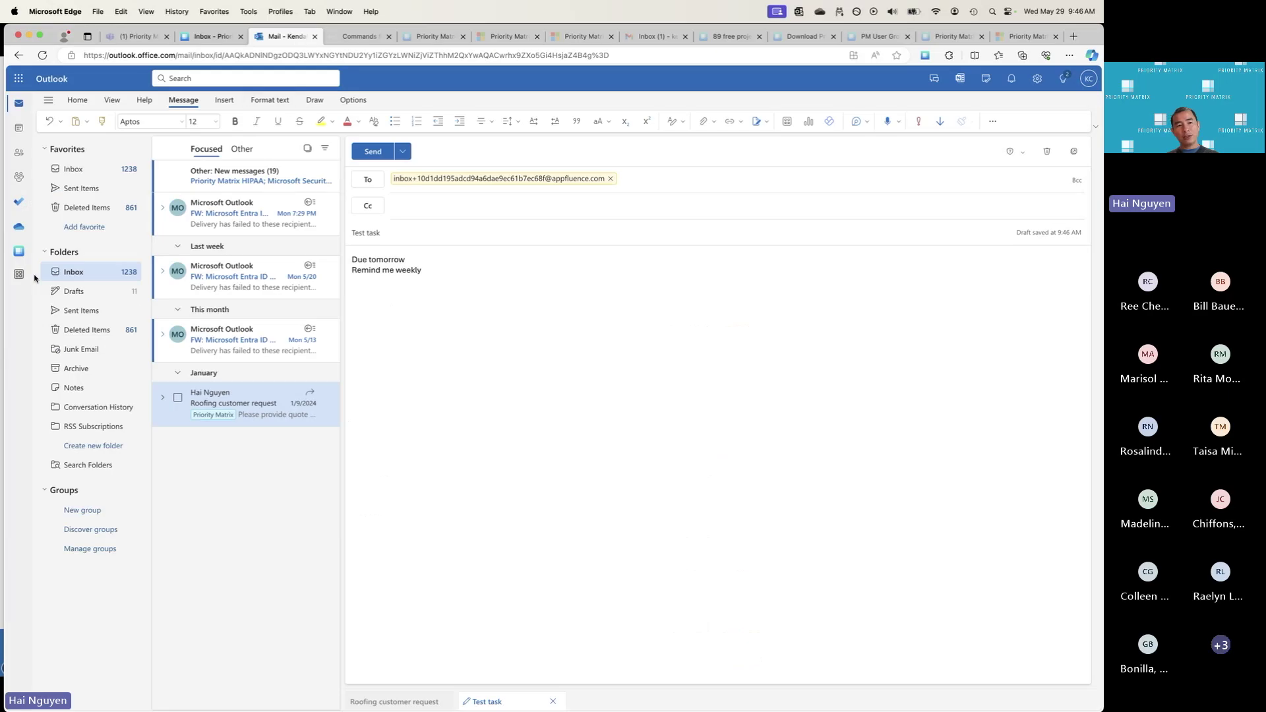
left_click(21, 253)
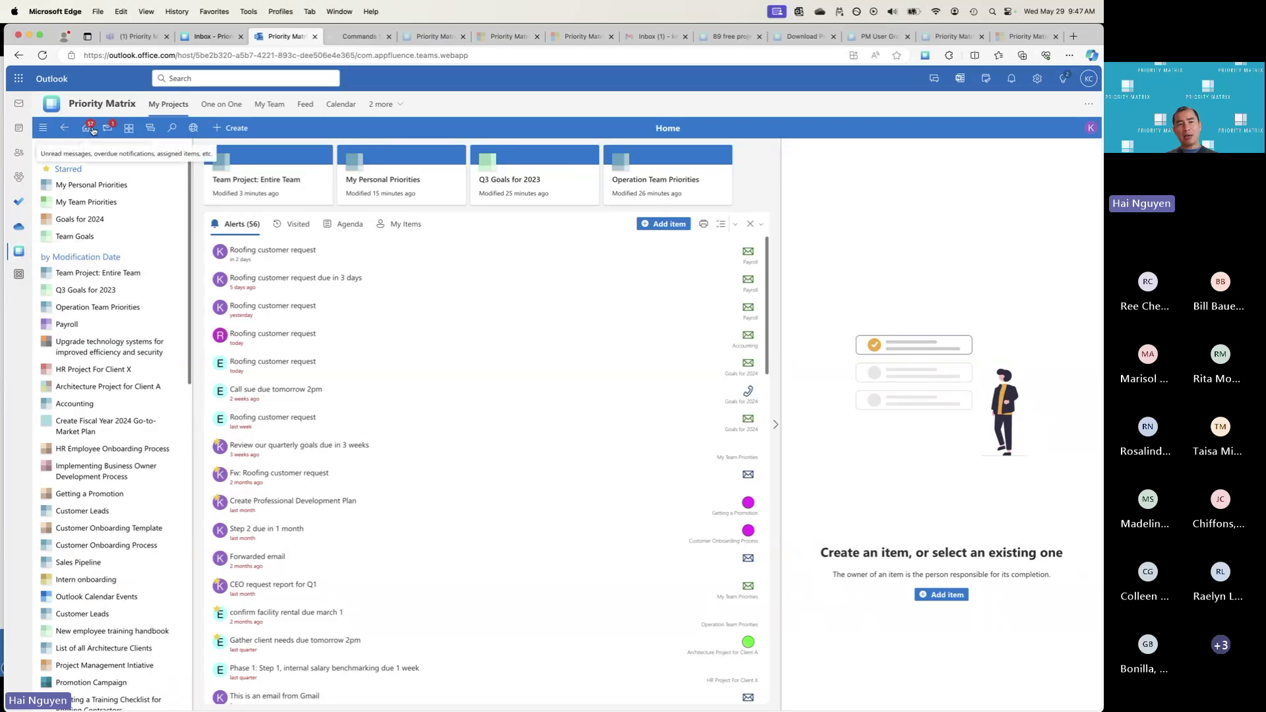
left_click(90, 132)
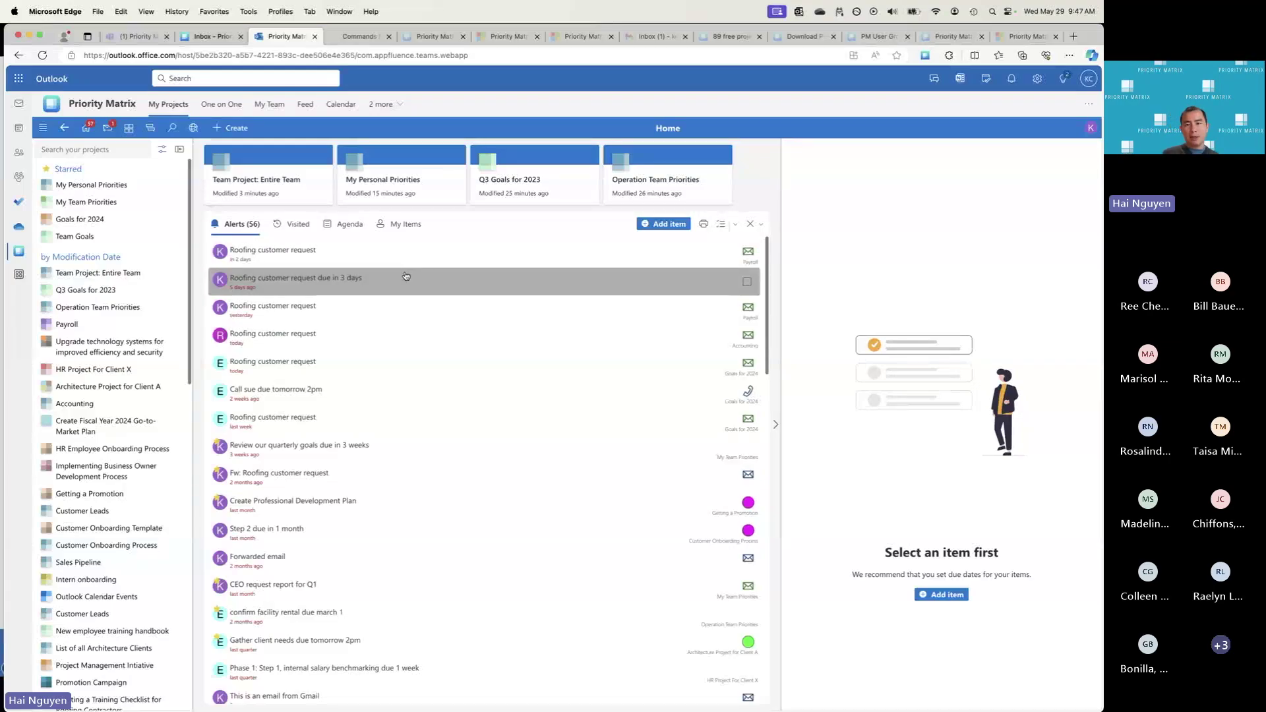
- Examine the options for clearing notifications on the Home page's Alerts list, and dismiss them without clearing anything
left_click(754, 224)
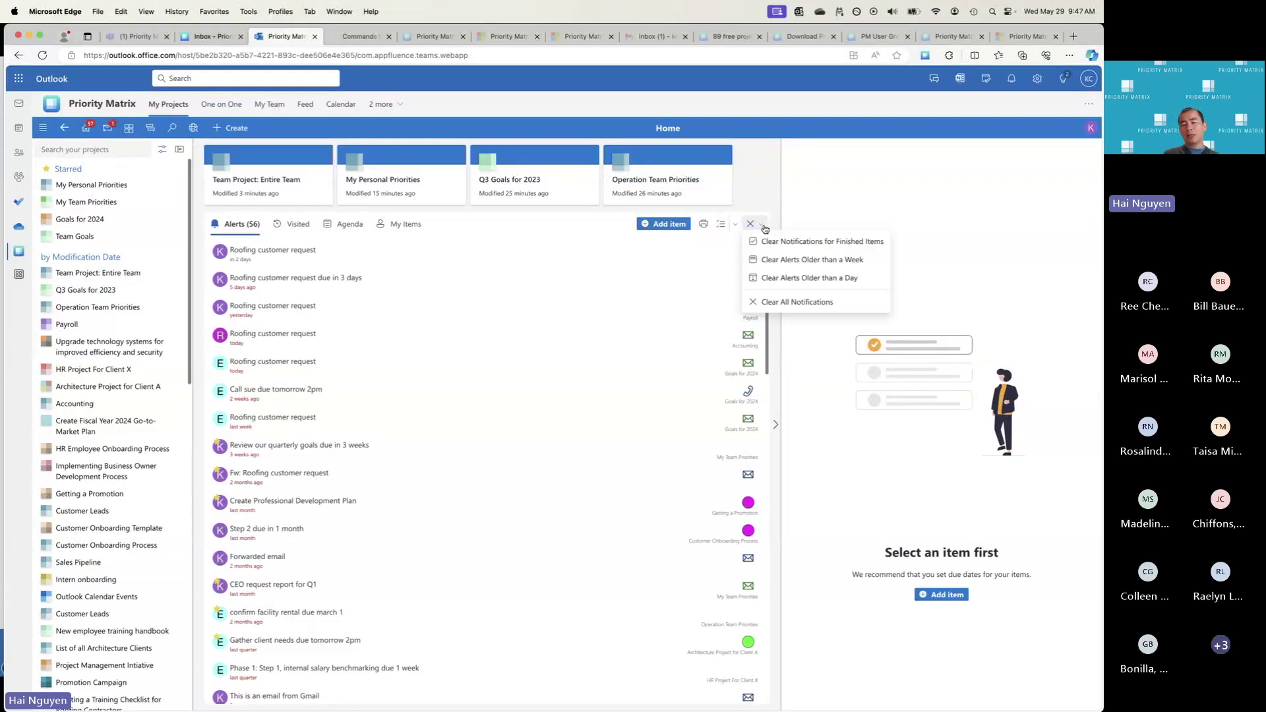
left_click(773, 194)
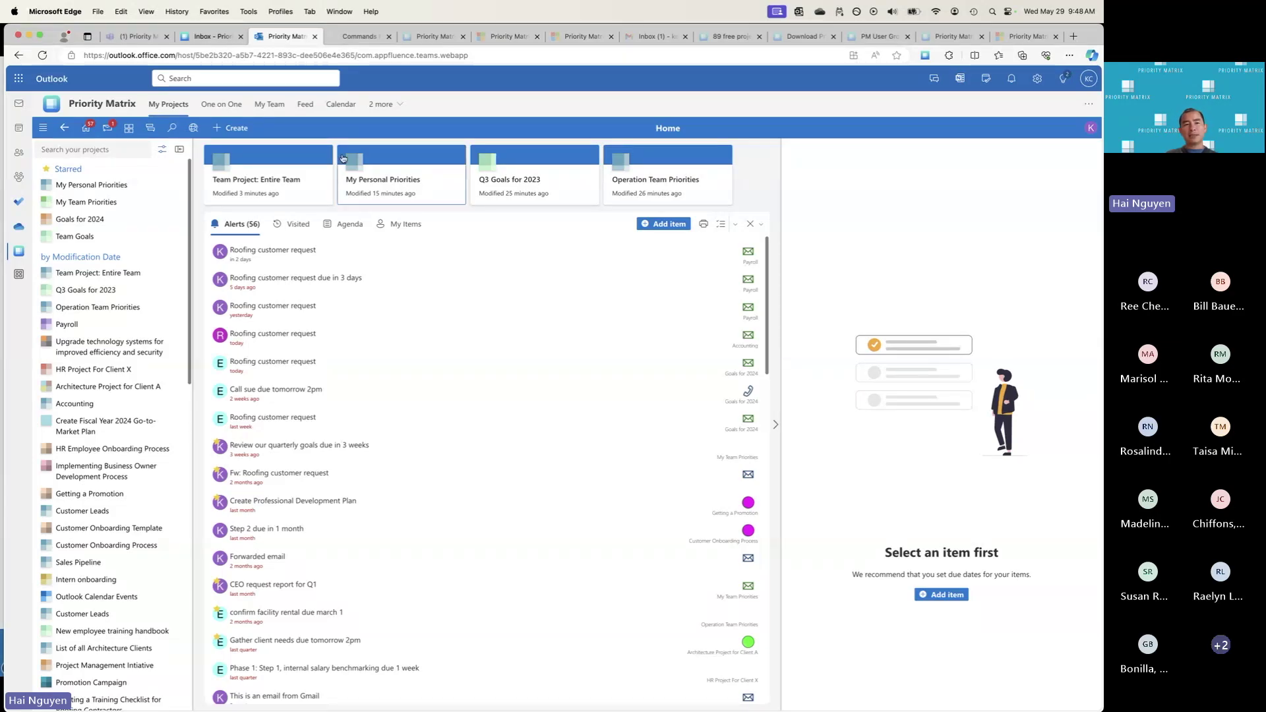
- Switch to Teams, open the pinned chat with the teammate, and examine the shared tasks in its PM 1:1 tab
left_click(141, 38)
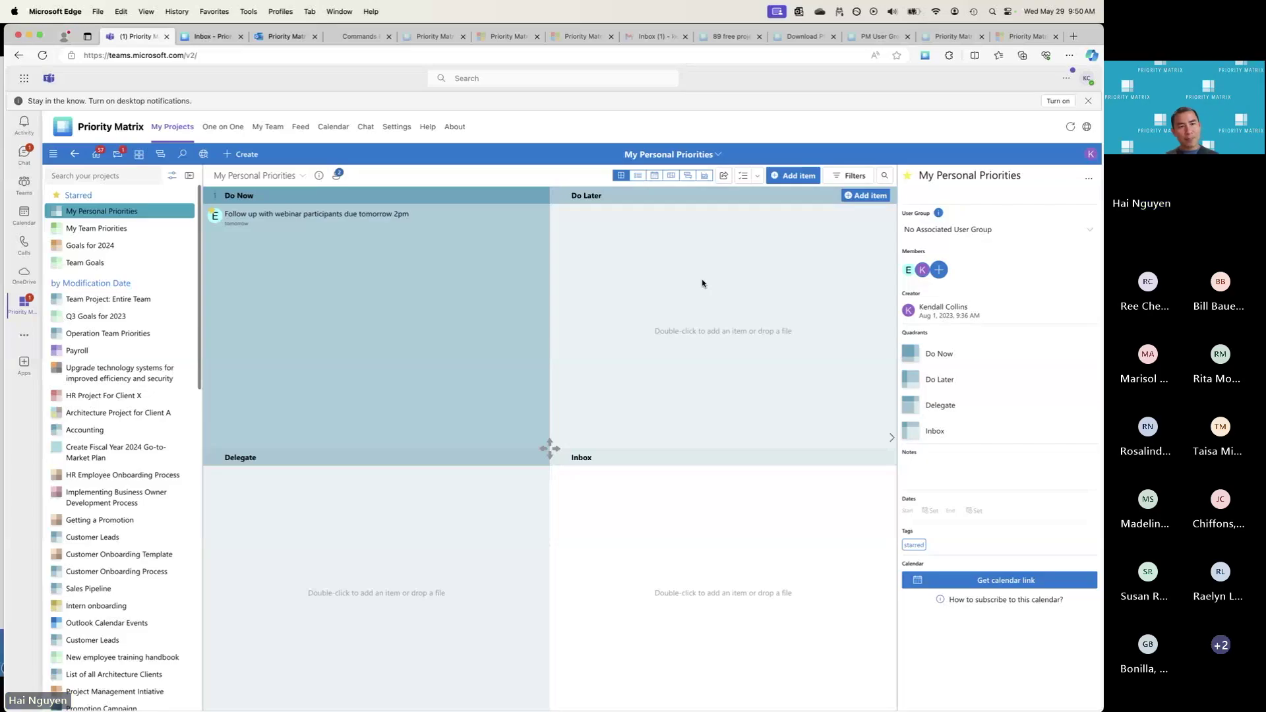
left_click(25, 154)
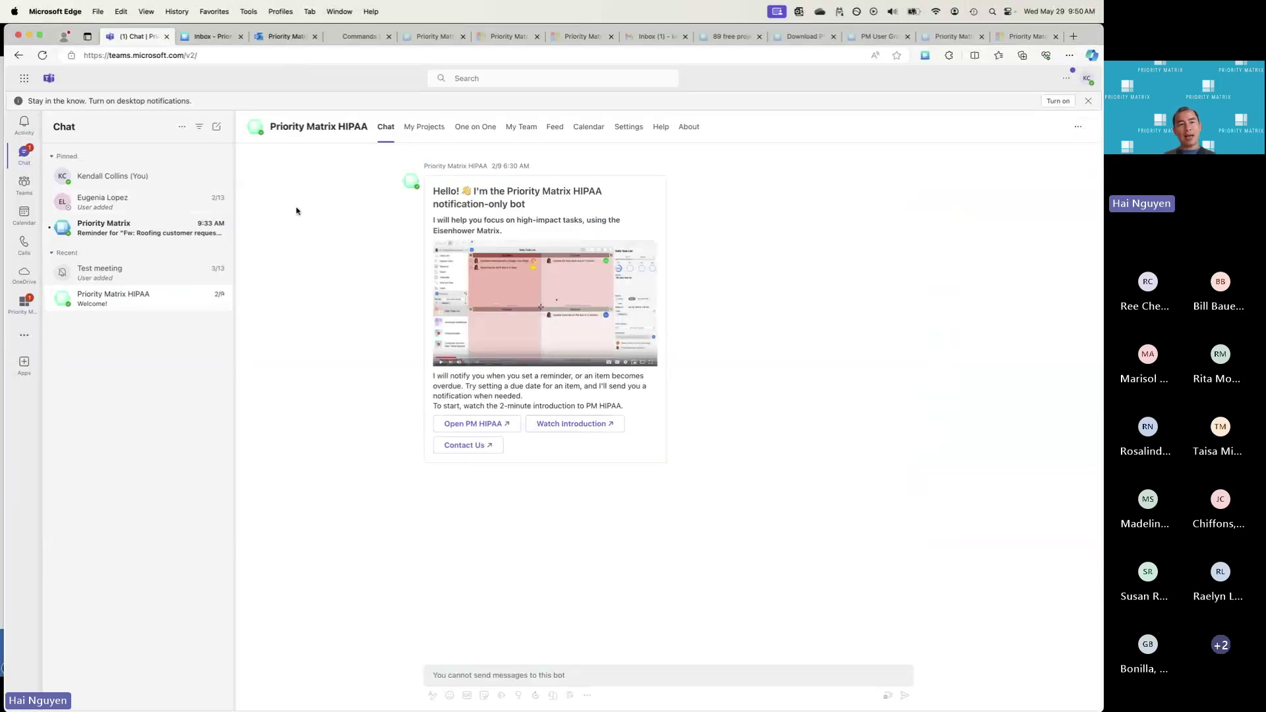
left_click(127, 200)
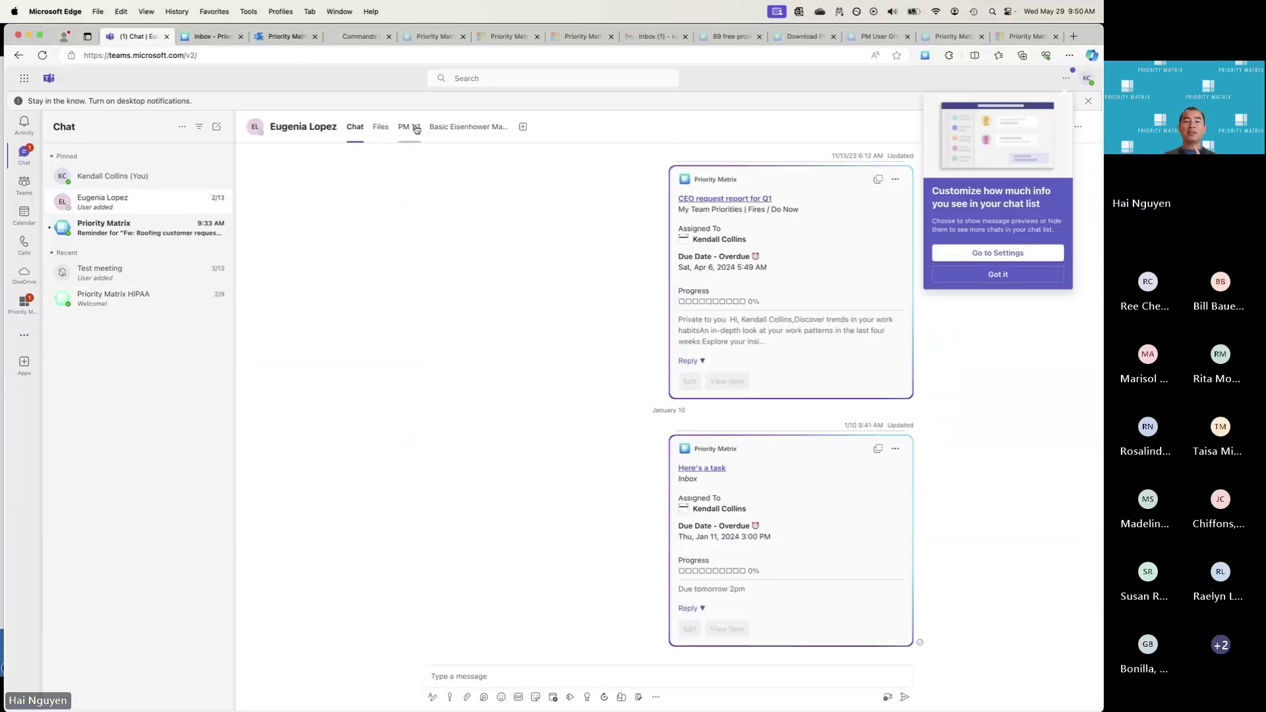
left_click(414, 128)
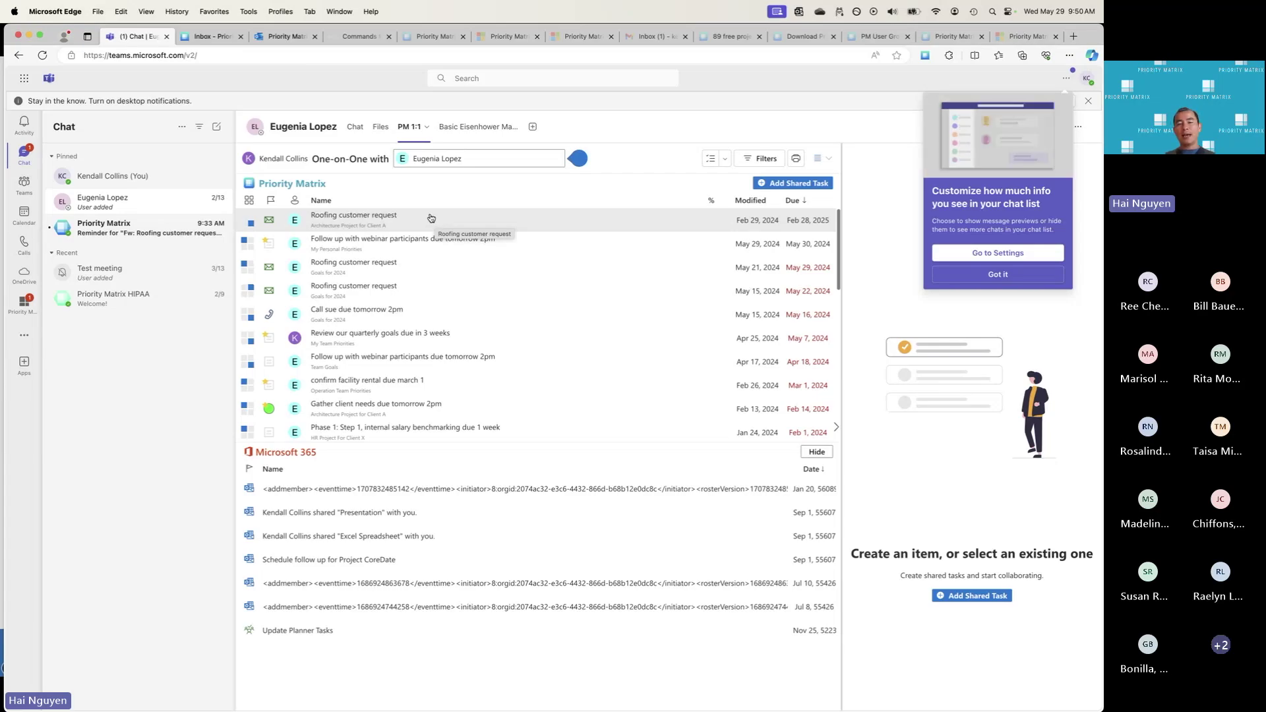
left_click(803, 201)
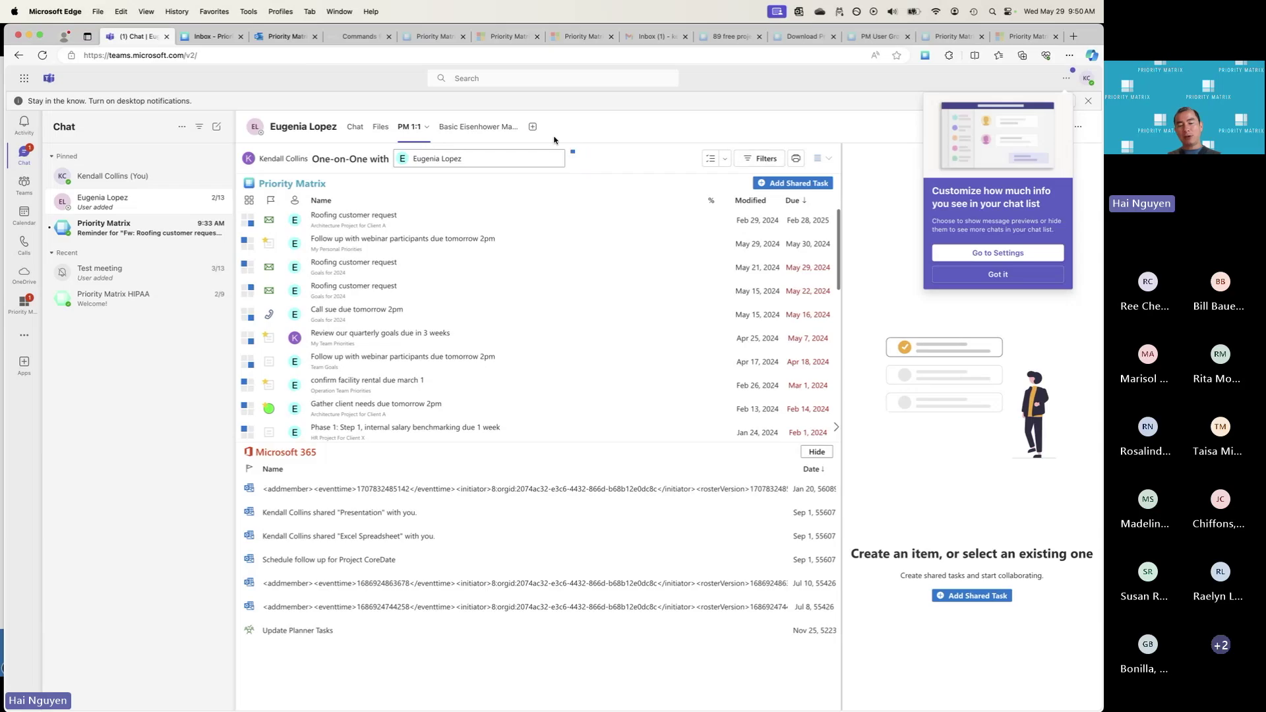
- Examine the setup options for adding a Priority Matrix tab to the teammate chat, and close the setup without saving
left_click(533, 128)
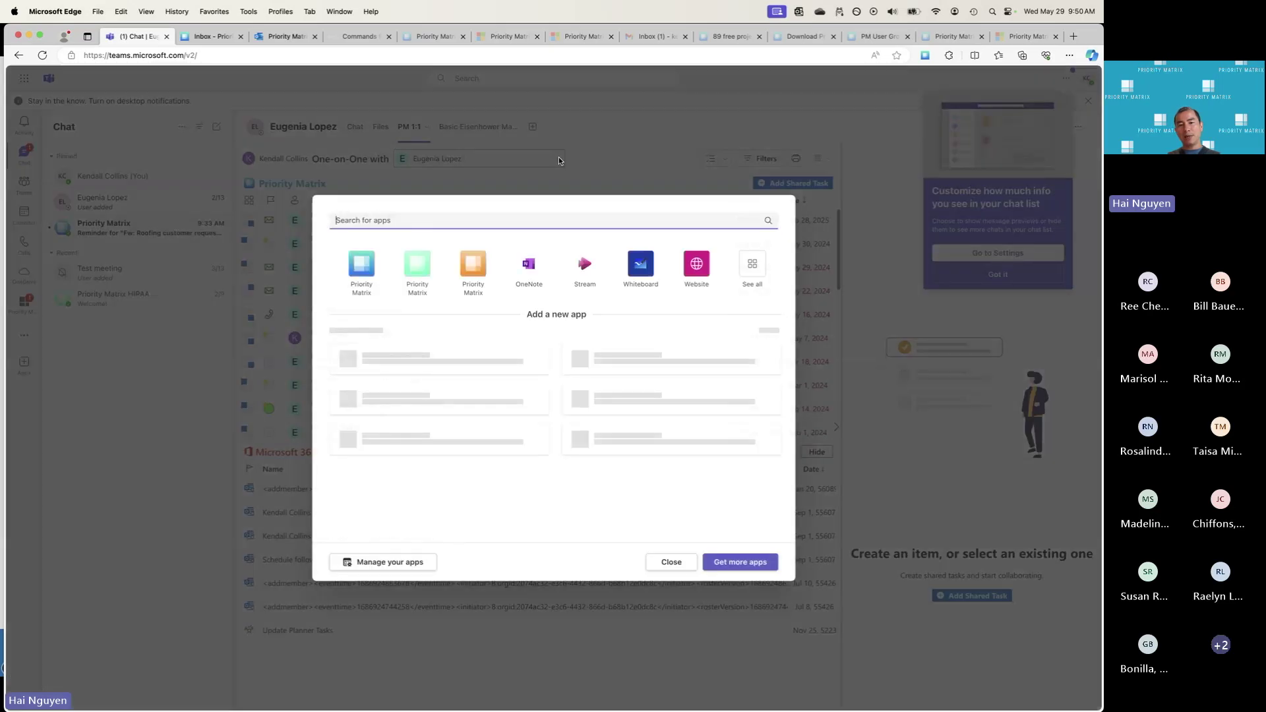
left_click(351, 265)
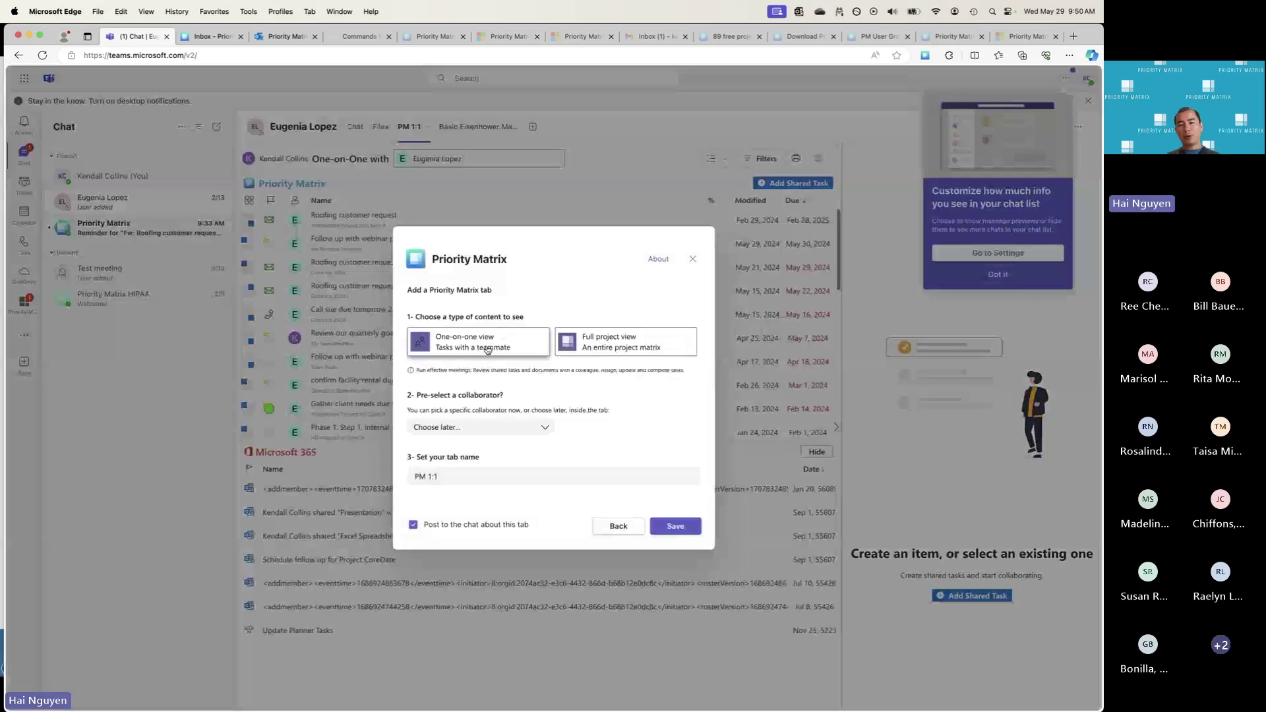
left_click(693, 260)
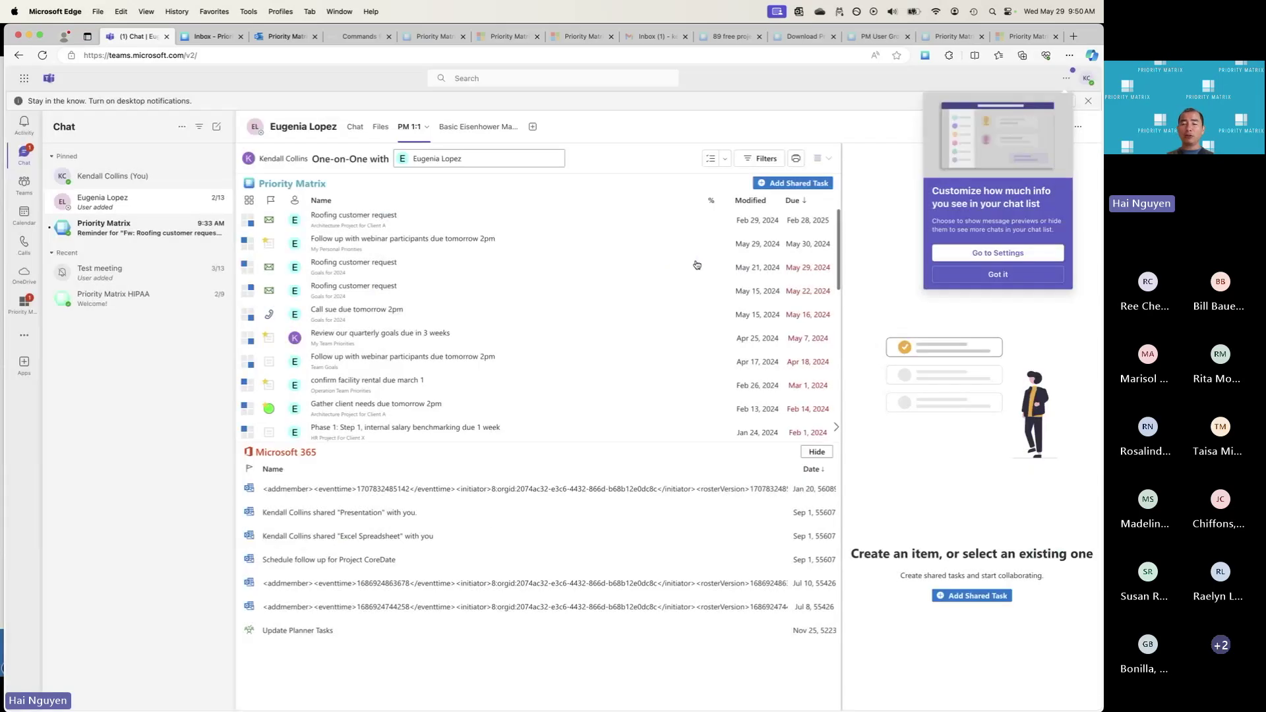